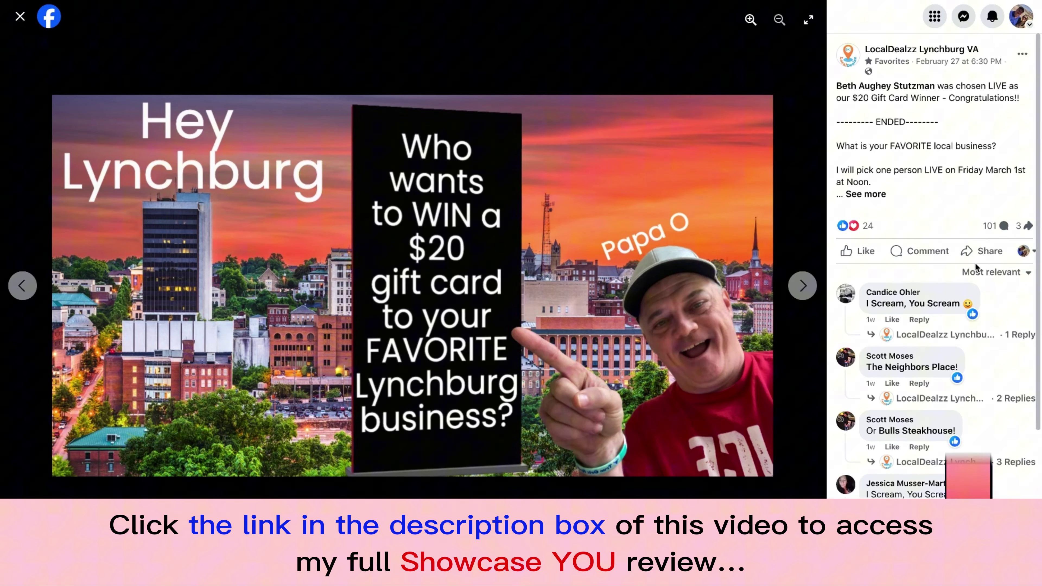
# - Look over the gift-card contest post's comments, then move on to the Happy Anniversary photo
pyautogui.moveTo(1007, 229)
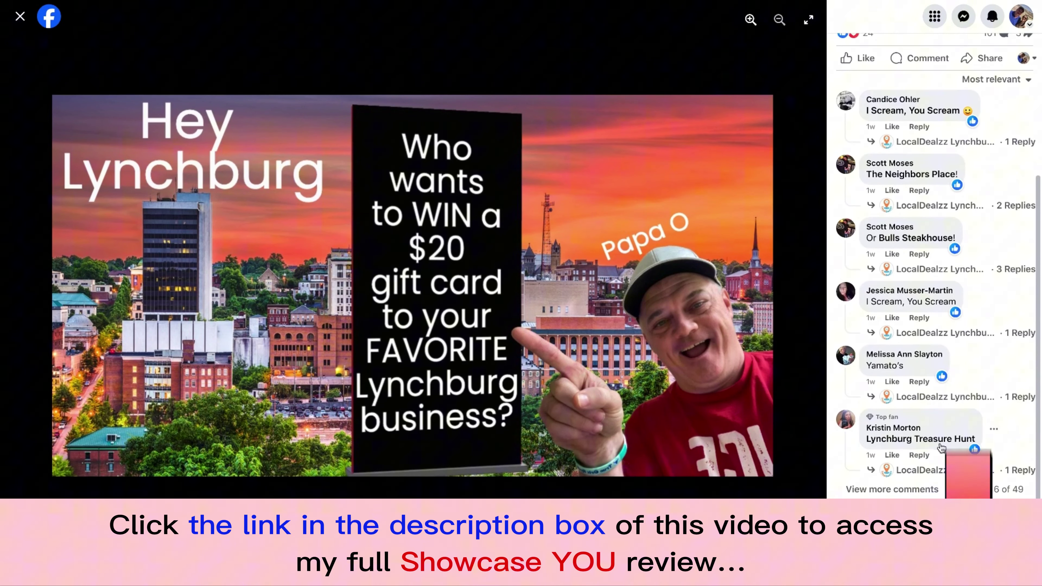
pyautogui.scroll(5, 1000, 412)
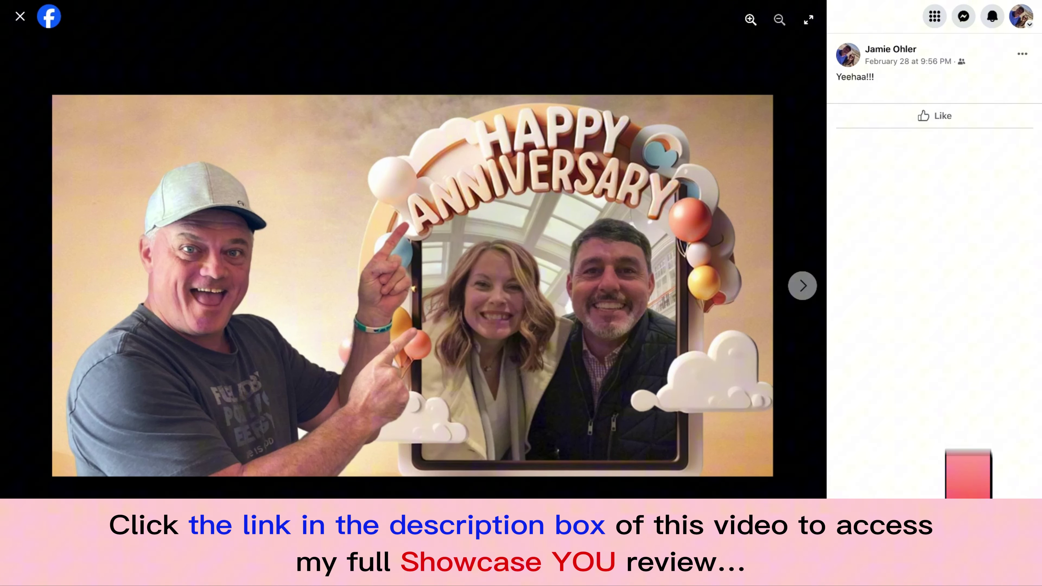
# - Page forward past the Happy Birthday balloon graphic to the ice-cream weather post
pyautogui.click(803, 286)
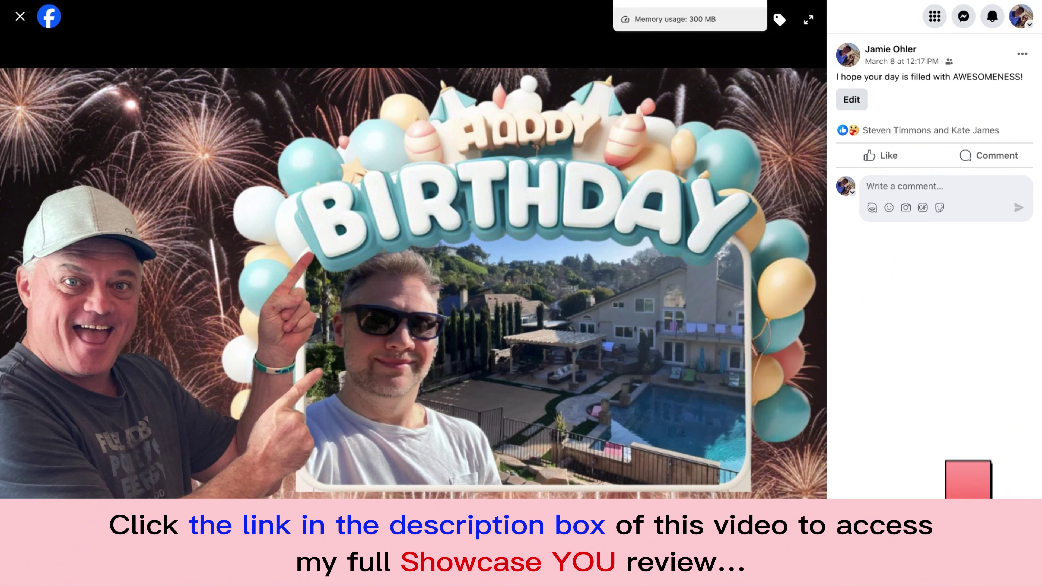
pyautogui.press('Right')
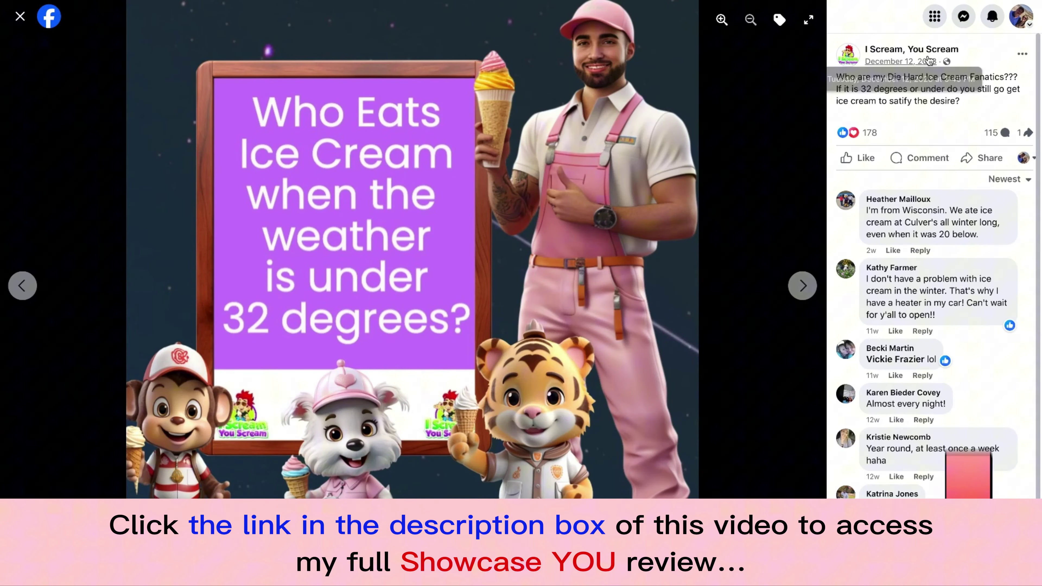
# - Check the ice-cream post's page name and reactions, then switch to the MockupEngine AI dashboard
pyautogui.moveTo(955, 51)
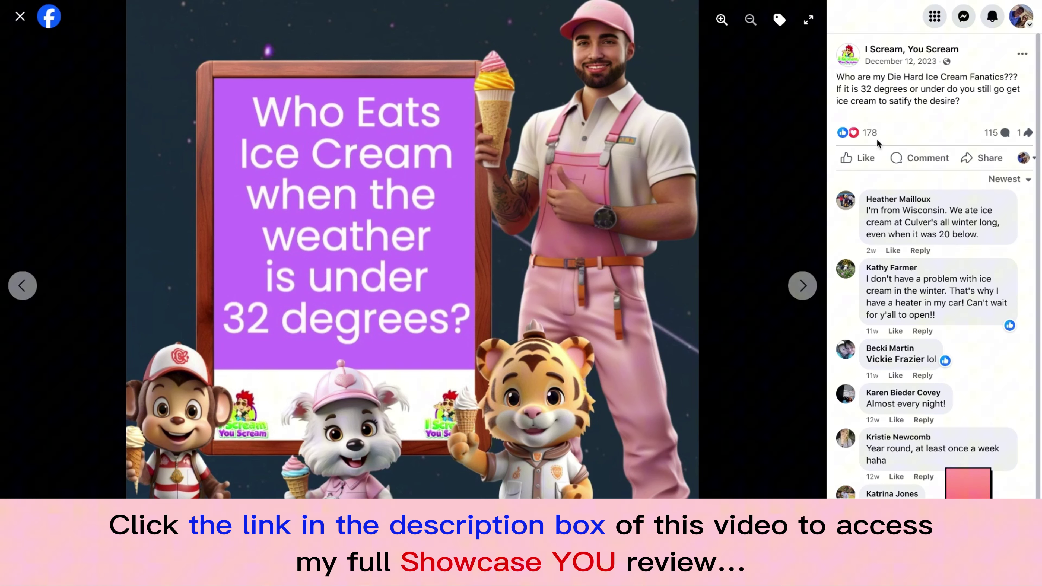
pyautogui.moveTo(869, 133)
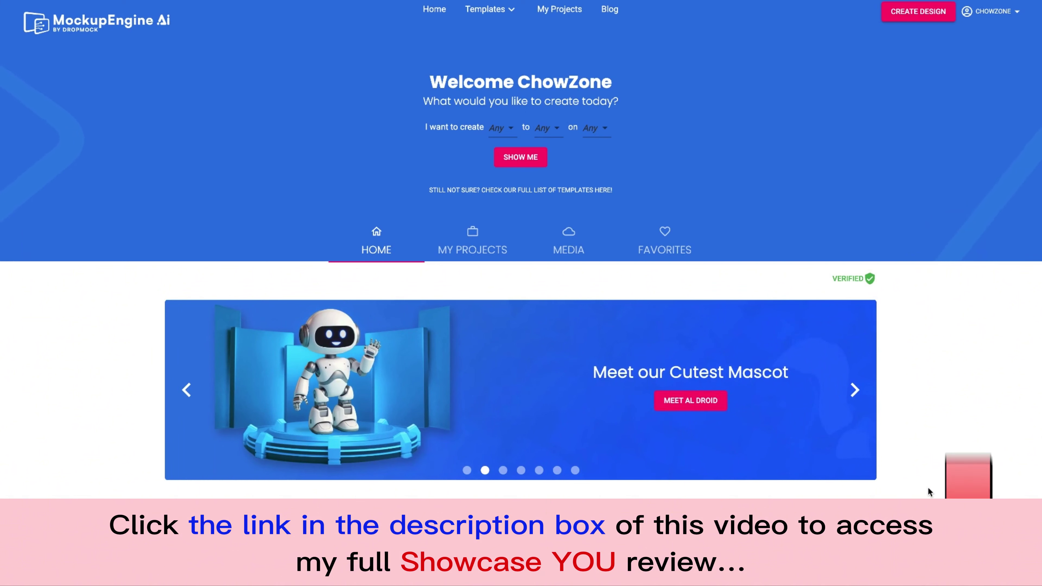
# - Create a custom blank design with width 1200 and height 635 pixels
pyautogui.click(918, 12)
pyautogui.click(834, 61)
pyautogui.doubleClick(830, 68)
pyautogui.write('1200')
pyautogui.press('Tab')
pyautogui.write('6')
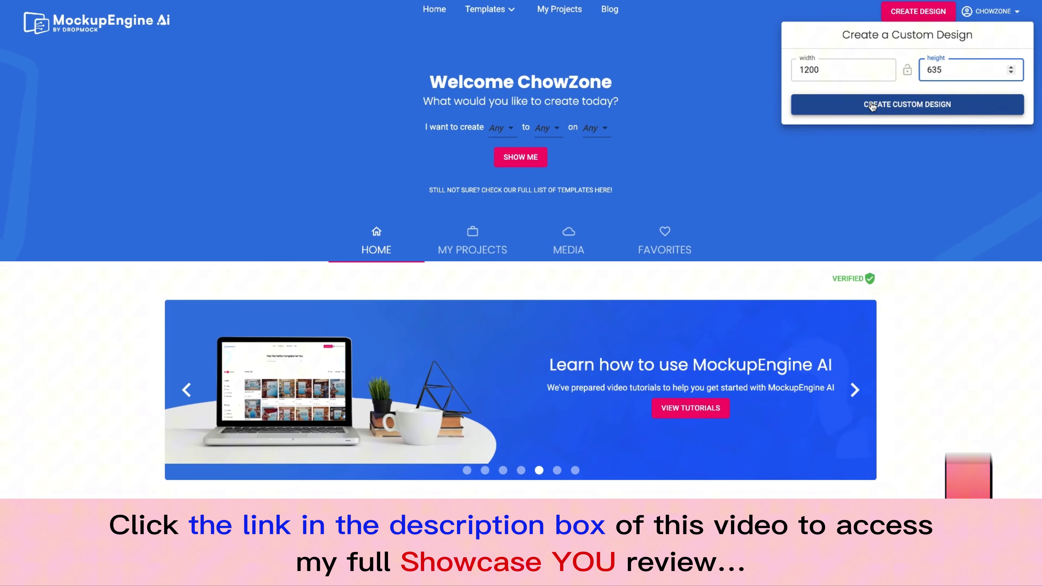
pyautogui.click(872, 105)
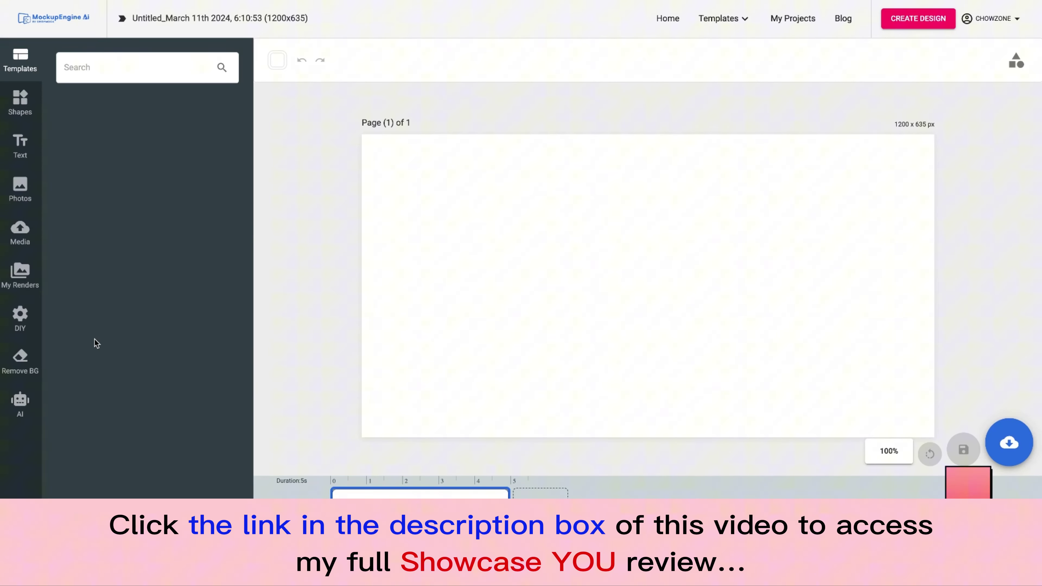
# - Add the waving-man Screen Shot cut-out from Media, resize it and place it at the lower left
pyautogui.click(16, 243)
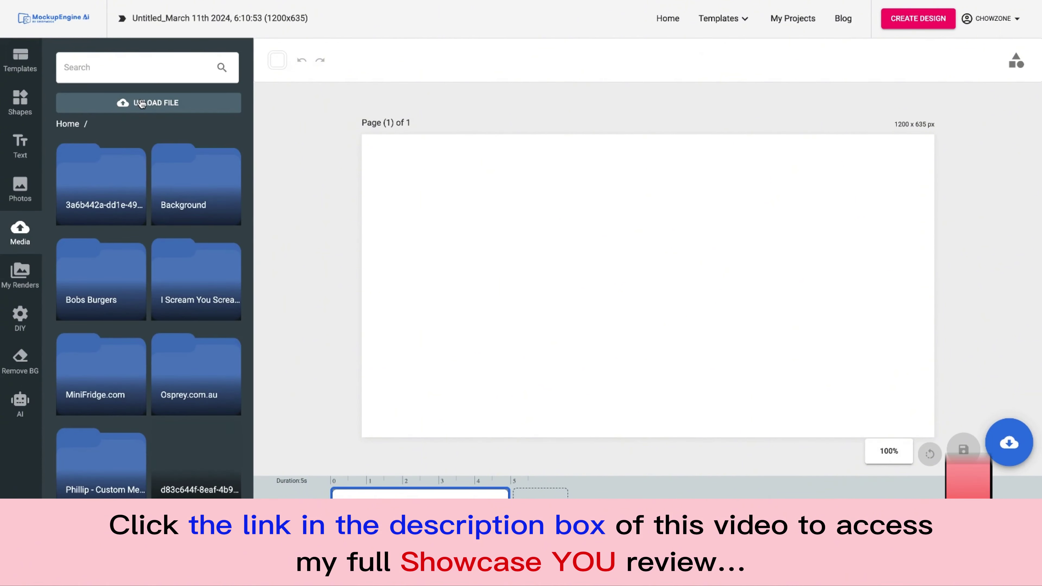
pyautogui.scroll(-5, 175, 304)
pyautogui.scroll(-4, 174, 304)
pyautogui.scroll(1, 84, 247)
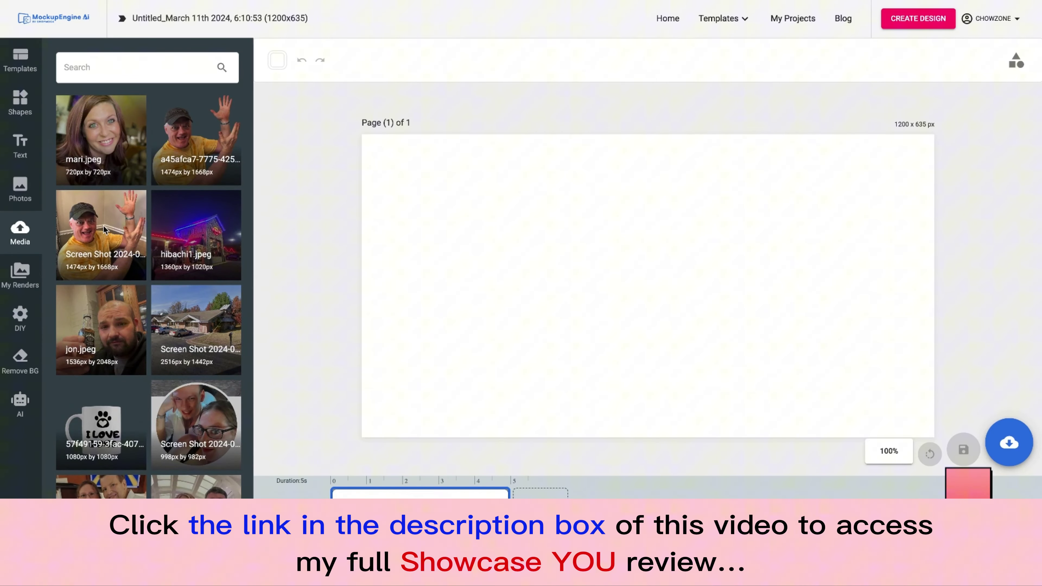
pyautogui.click(103, 245)
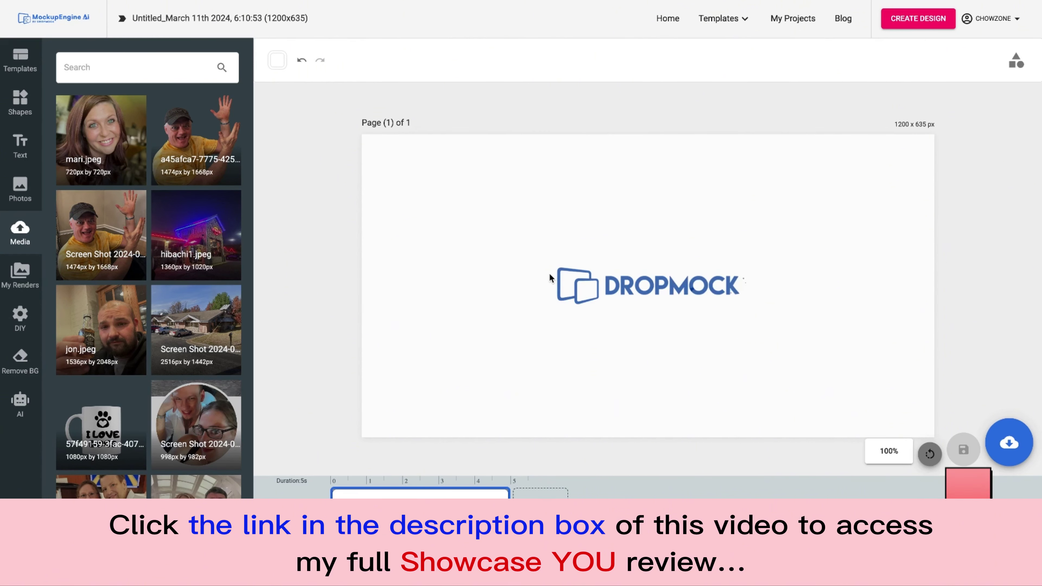
pyautogui.moveTo(807, 230); pyautogui.dragTo(815, 311)
pyautogui.moveTo(912, 167); pyautogui.dragTo(538, 247)
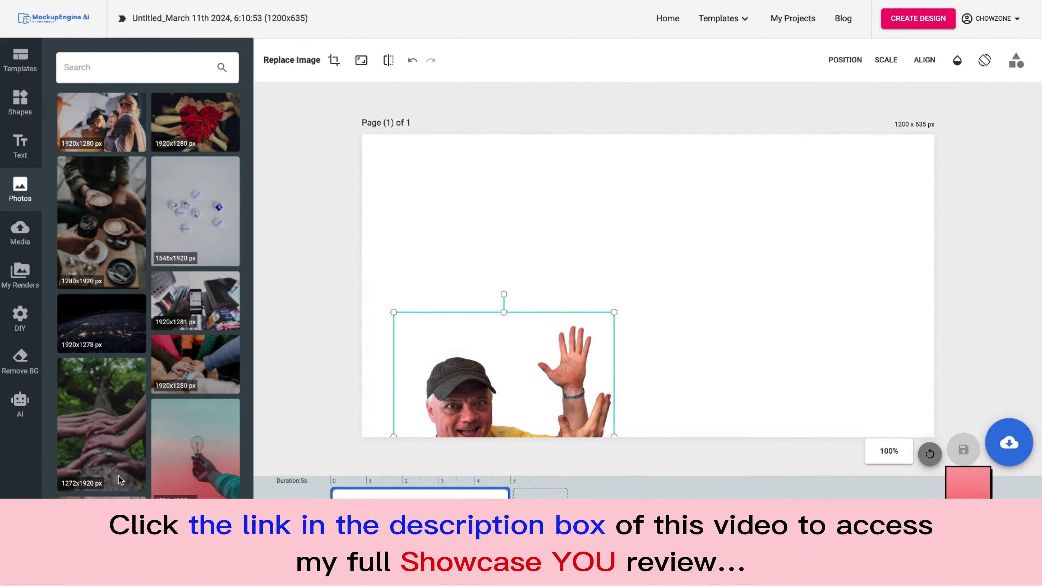
pyautogui.moveTo(456, 407); pyautogui.dragTo(406, 317)
# - Add the Birthday signage 756x437 balloon sign from DIY > Banner > Birthday to the page
pyautogui.click(322, 275)
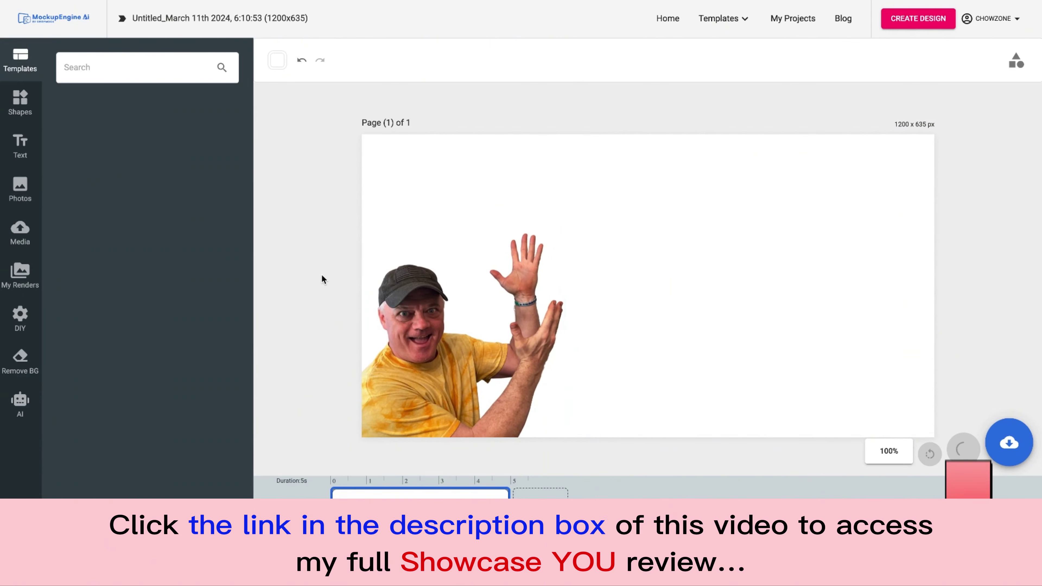
pyautogui.click(19, 316)
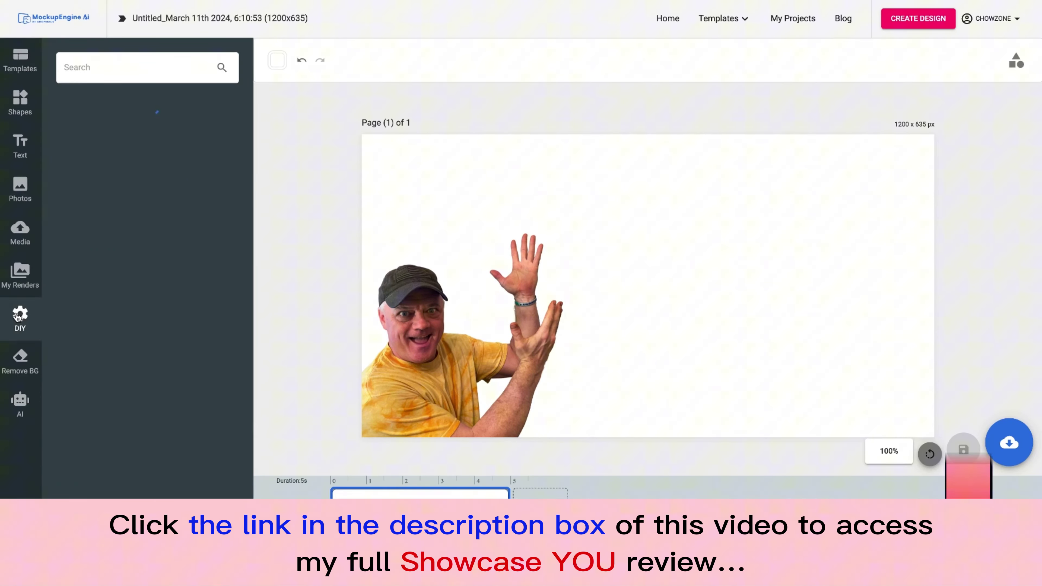
pyautogui.click(188, 143)
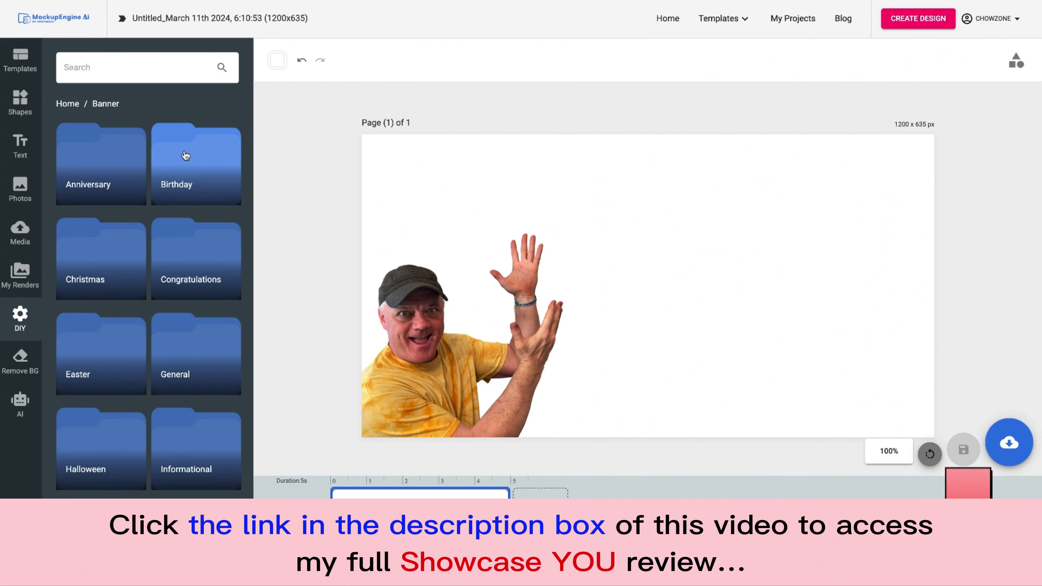
pyautogui.click(186, 156)
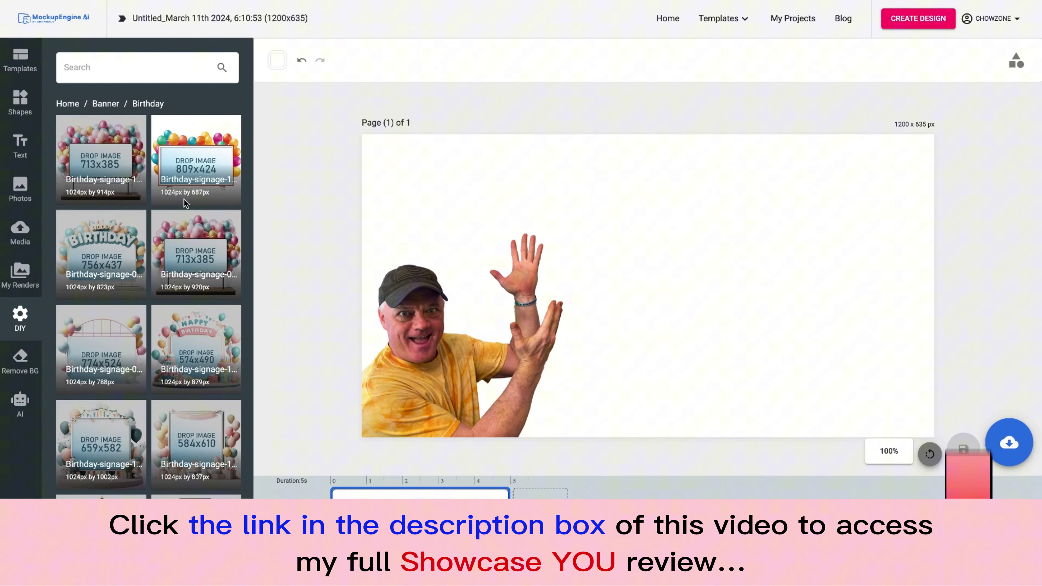
pyautogui.scroll(-1, 183, 199)
pyautogui.scroll(-5, 182, 307)
pyautogui.scroll(6, 181, 307)
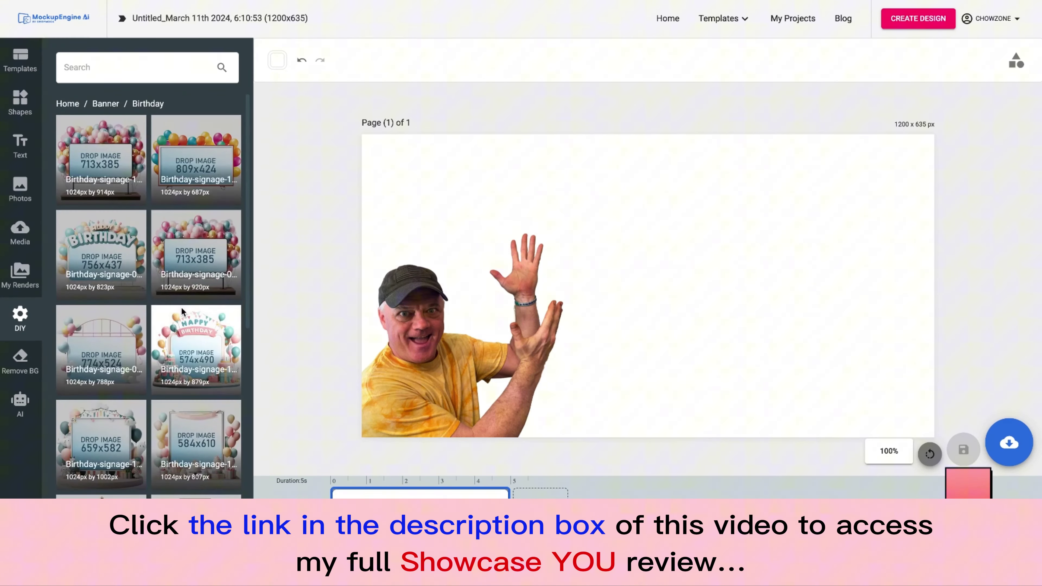
pyautogui.click(113, 264)
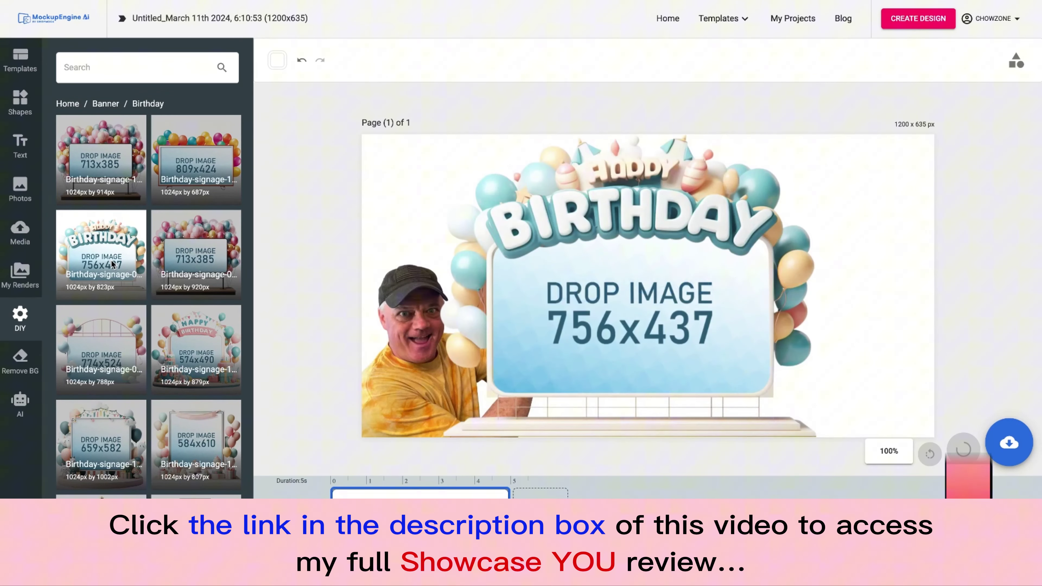
# - Move the birthday sign to the man's right and enlarge it to fill the right side
pyautogui.click(645, 274)
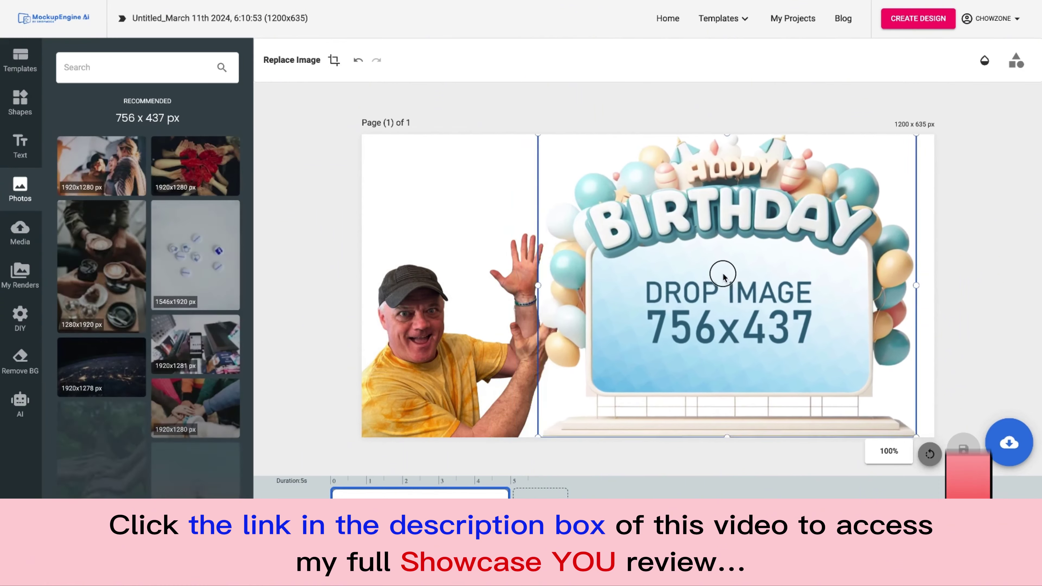
pyautogui.moveTo(630, 282); pyautogui.dragTo(728, 280)
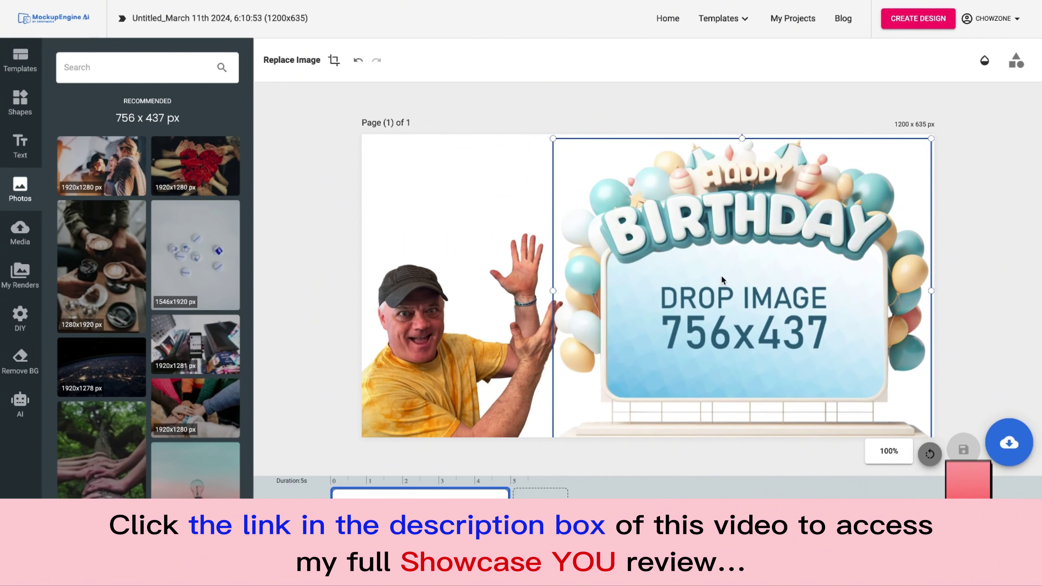
pyautogui.moveTo(552, 139)
pyautogui.mouseDown()
pyautogui.moveTo(680, 198)
pyautogui.moveTo(542, 143)
pyautogui.mouseUp()
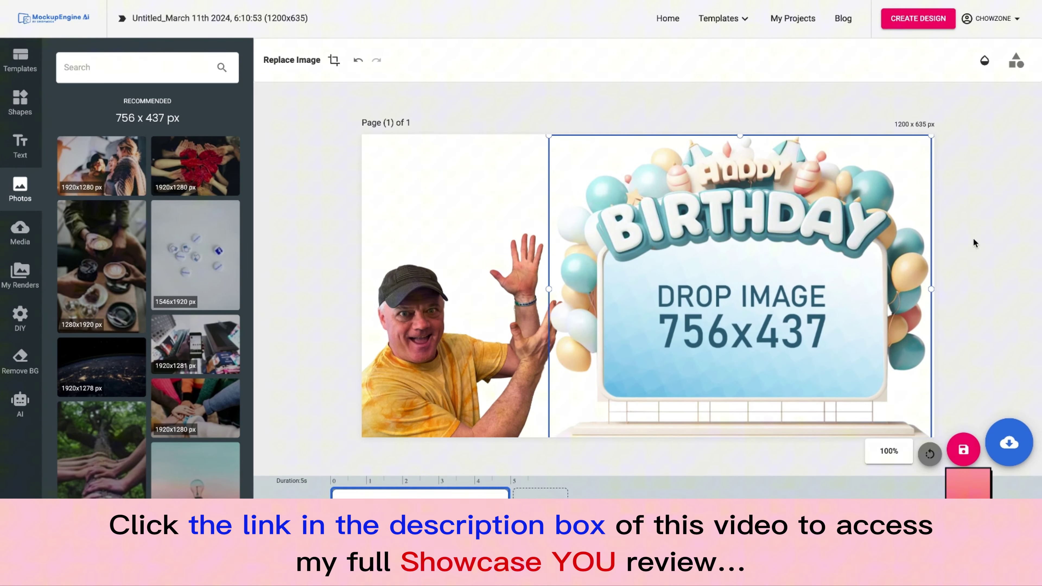
pyautogui.click(404, 312)
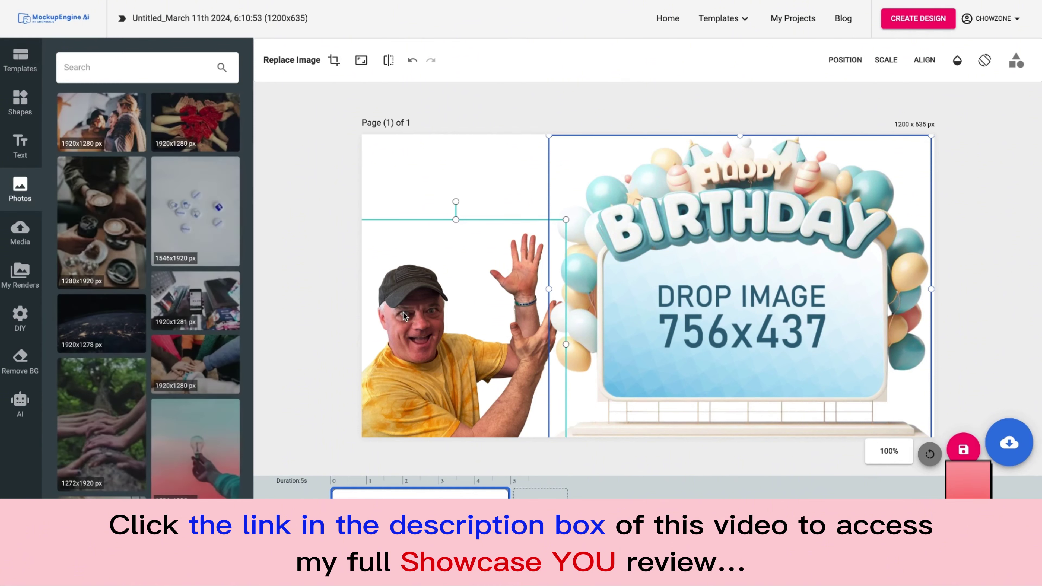
pyautogui.click(477, 173)
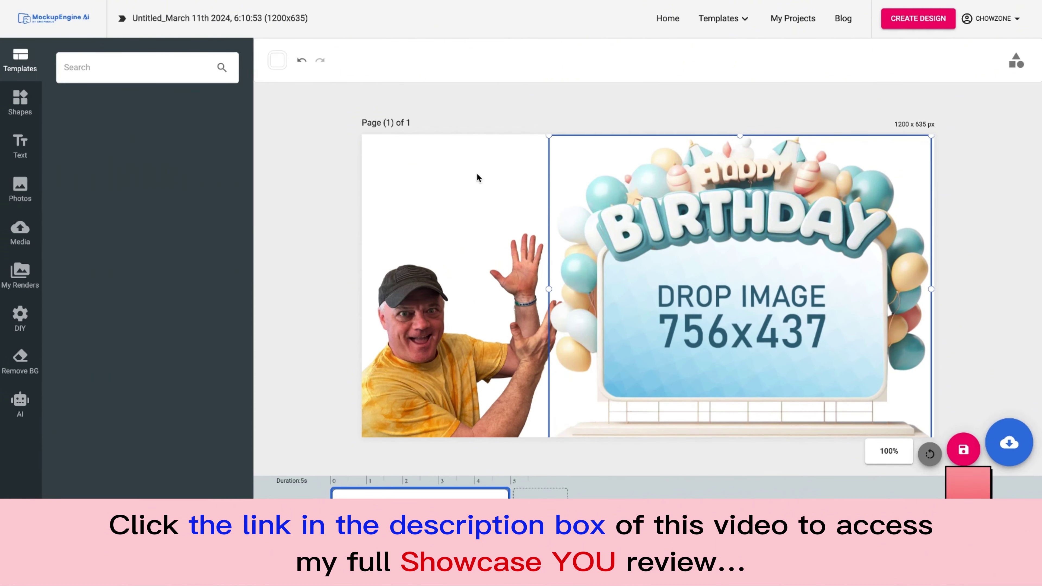
# - Download the finished birthday graphic as a JPG image
pyautogui.click(1010, 450)
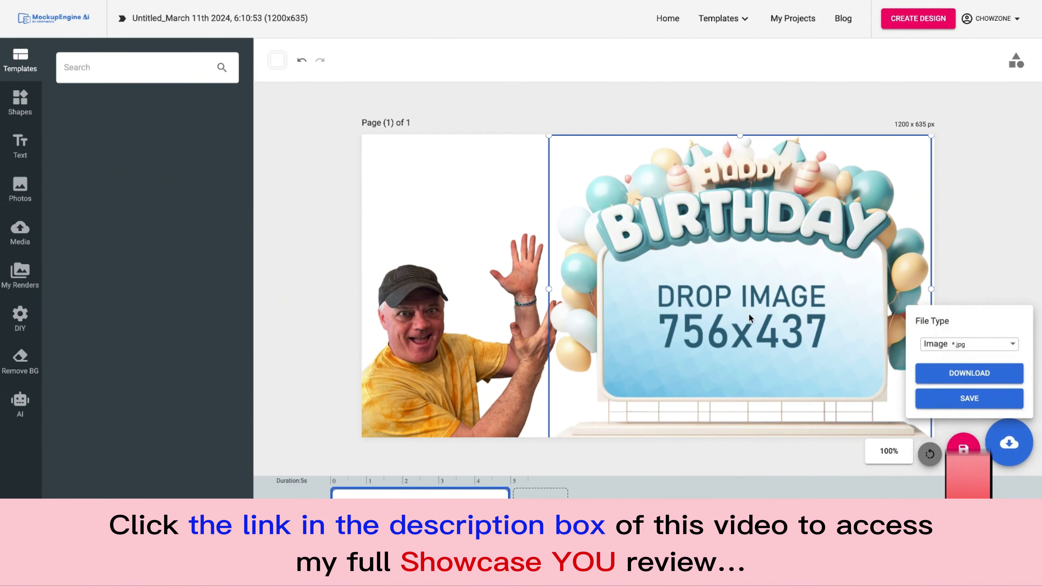
pyautogui.click(970, 401)
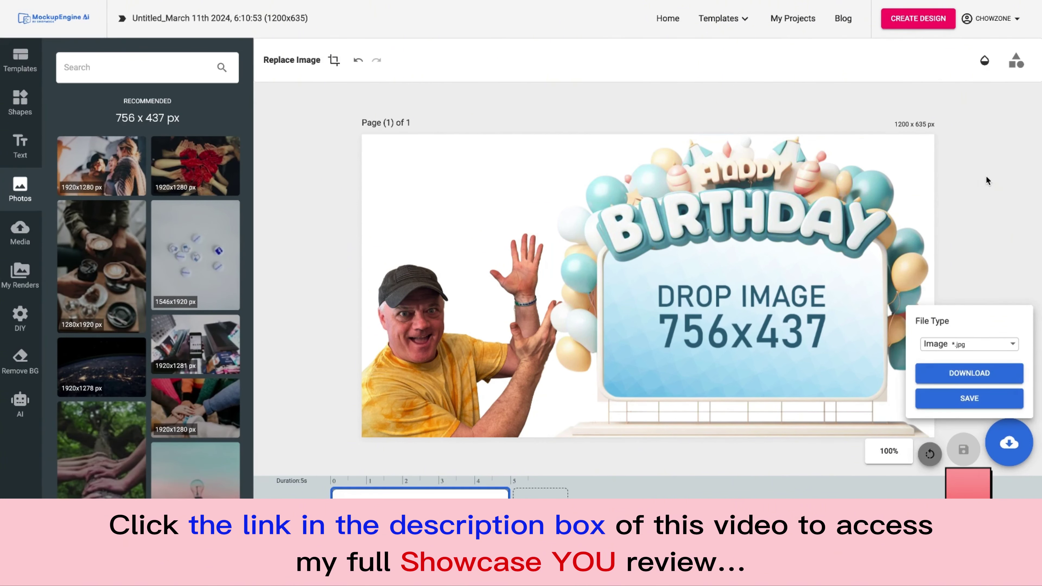
pyautogui.click(986, 176)
# - Set the custom design size to 756 by 437
pyautogui.click(918, 19)
pyautogui.doubleClick(825, 77)
pyautogui.write('756')
pyautogui.press('Tab')
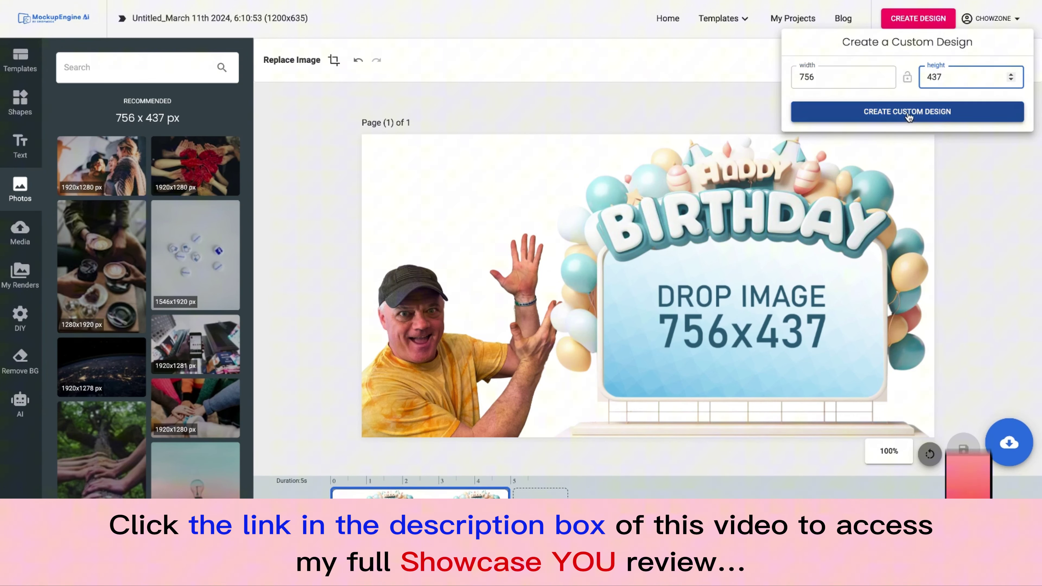
# - Create the blank 756 x 437 design, then open the birthday friend's Facebook profile
pyautogui.click(885, 114)
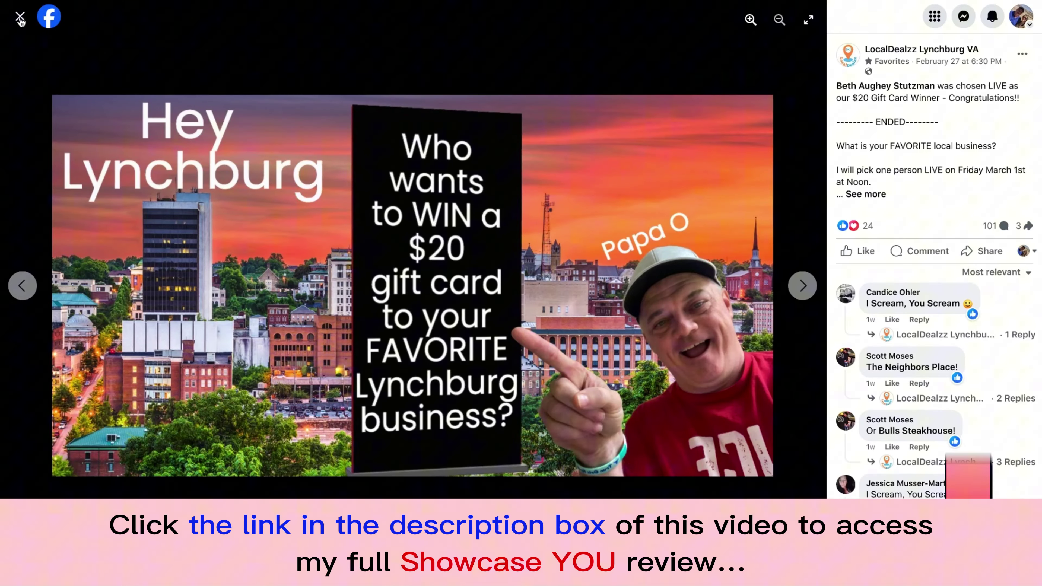
pyautogui.click(24, 23)
pyautogui.click(22, 20)
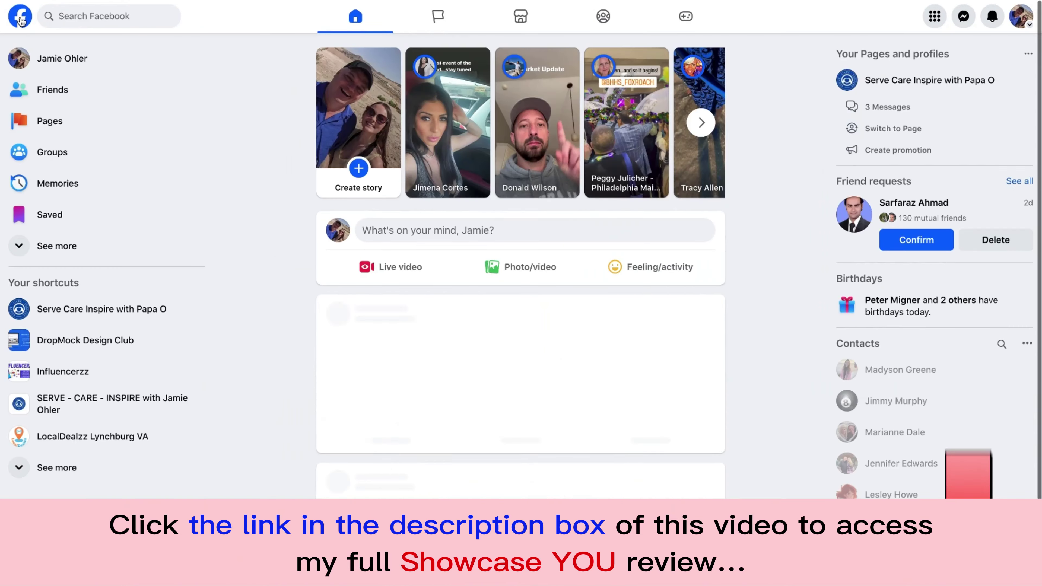
pyautogui.click(946, 310)
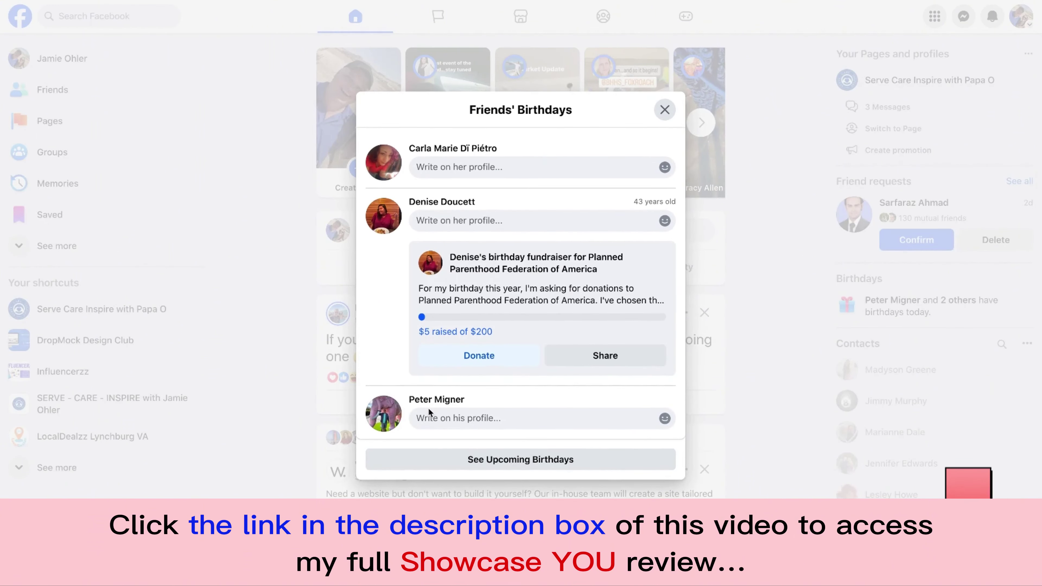
pyautogui.click(441, 402)
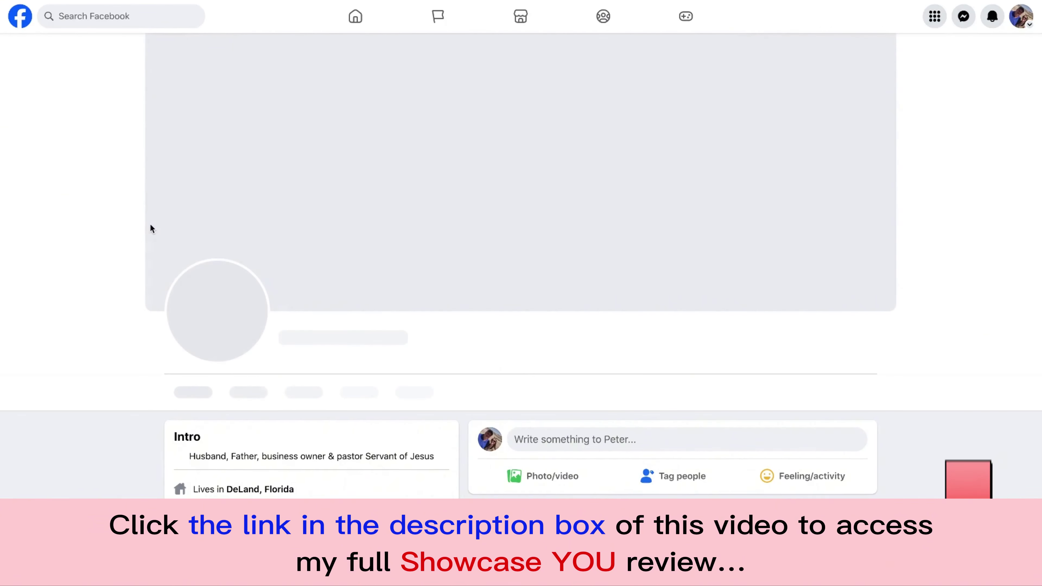
# - Save the friend's profile picture to the Desktop under the file name 'pet'
pyautogui.scroll(-3, 76, 190)
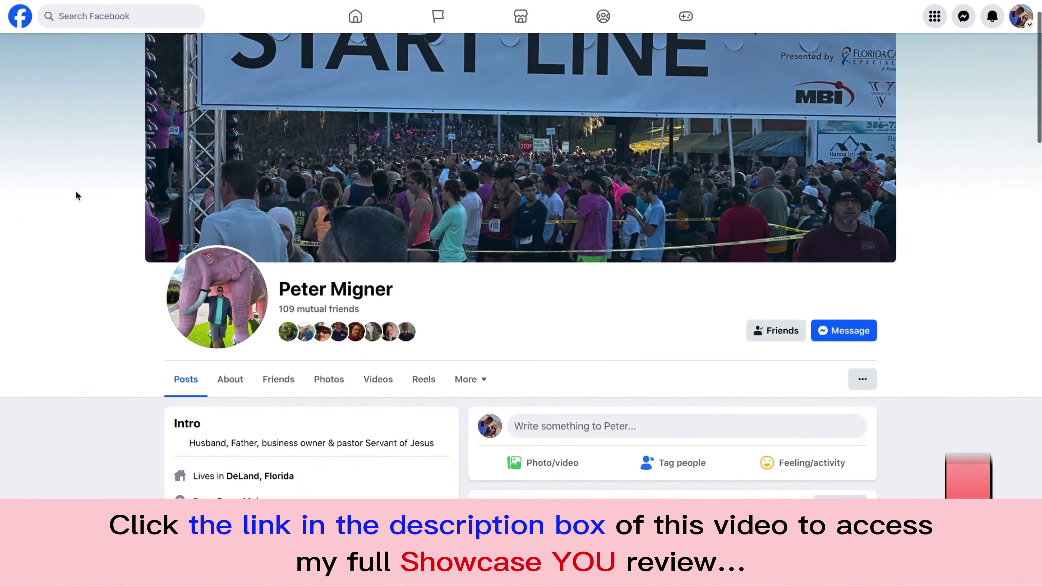
pyautogui.scroll(-5, 76, 192)
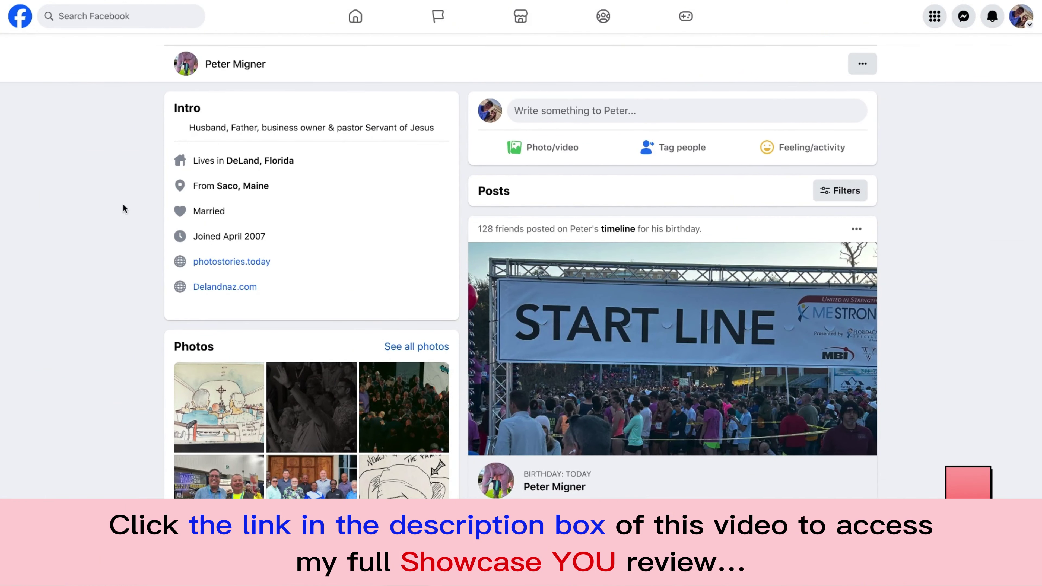
pyautogui.scroll(-6, 123, 205)
pyautogui.scroll(15, 123, 205)
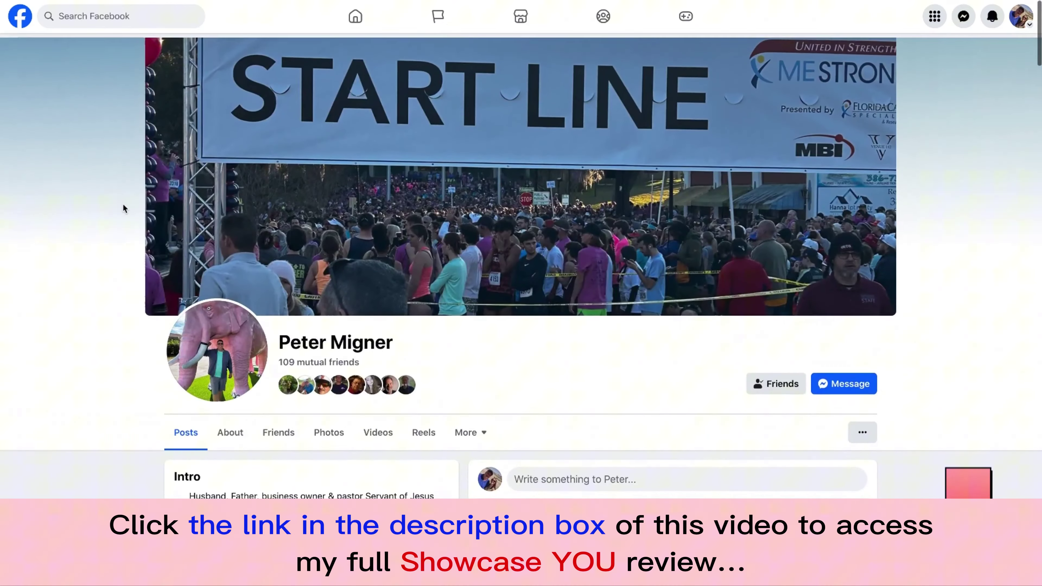
pyautogui.click(236, 332)
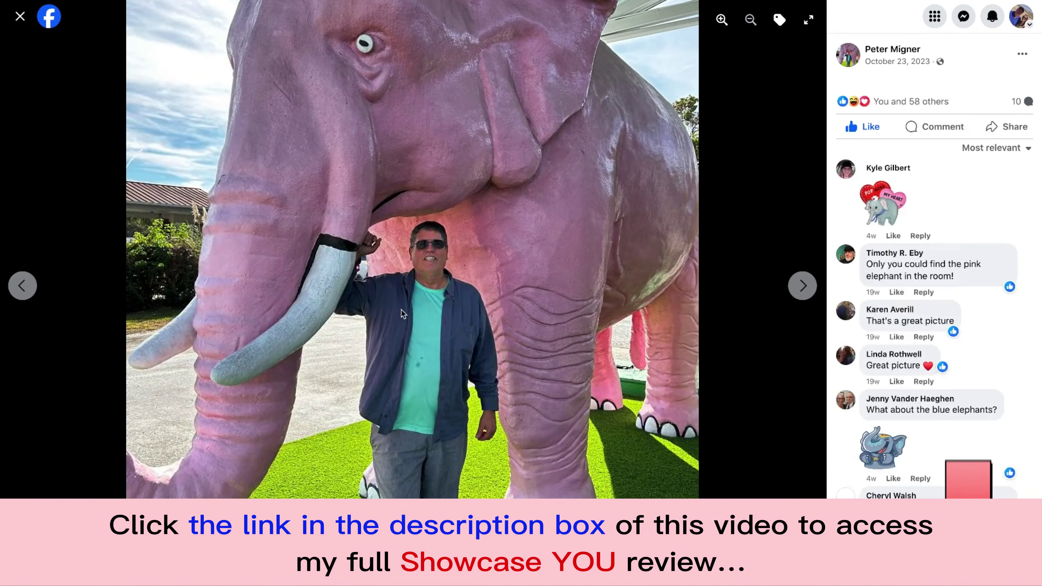
pyautogui.rightClick(471, 286)
pyautogui.click(515, 304)
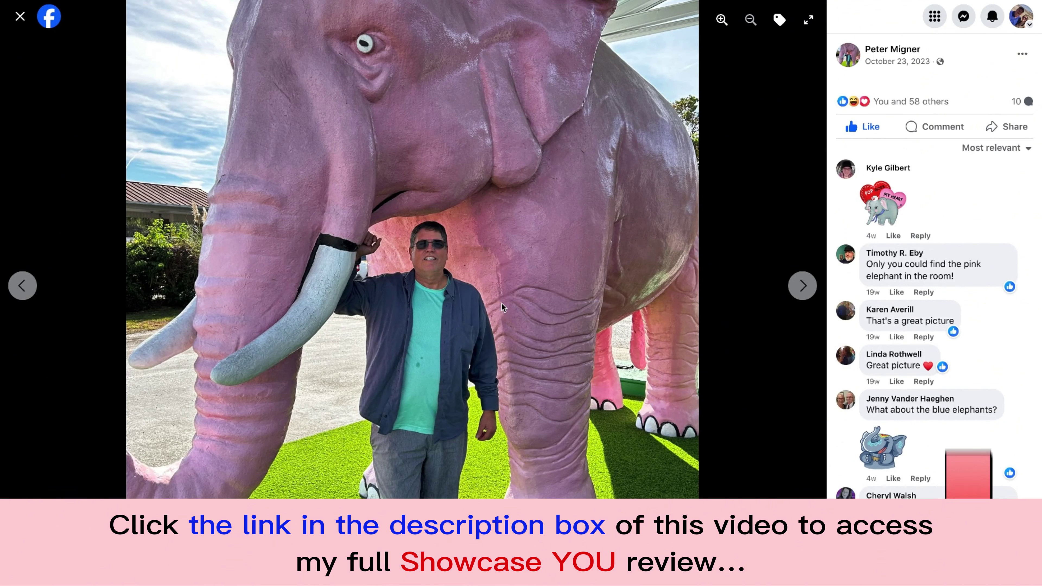
pyautogui.write('peter')
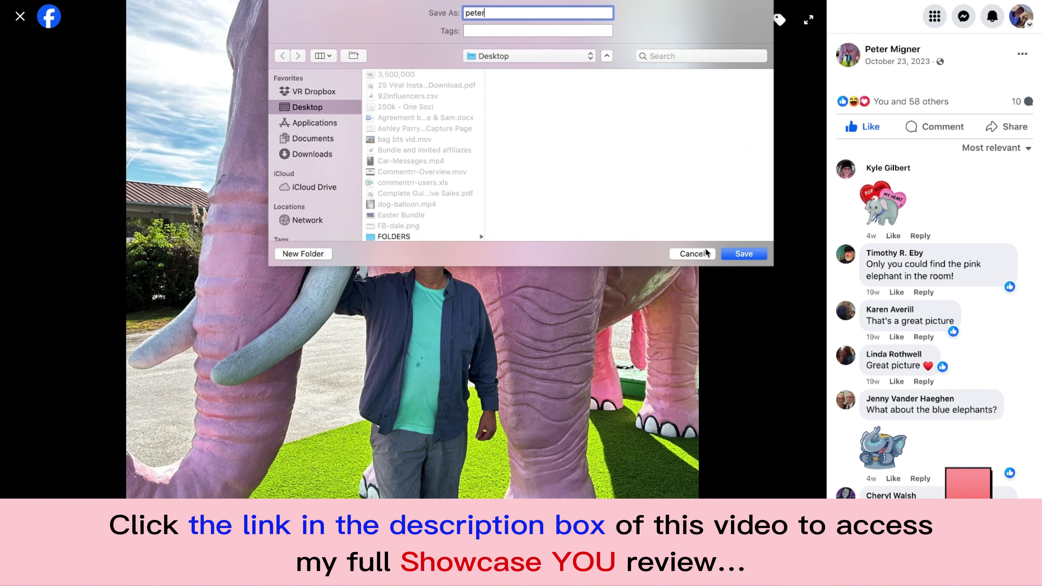
pyautogui.click(743, 254)
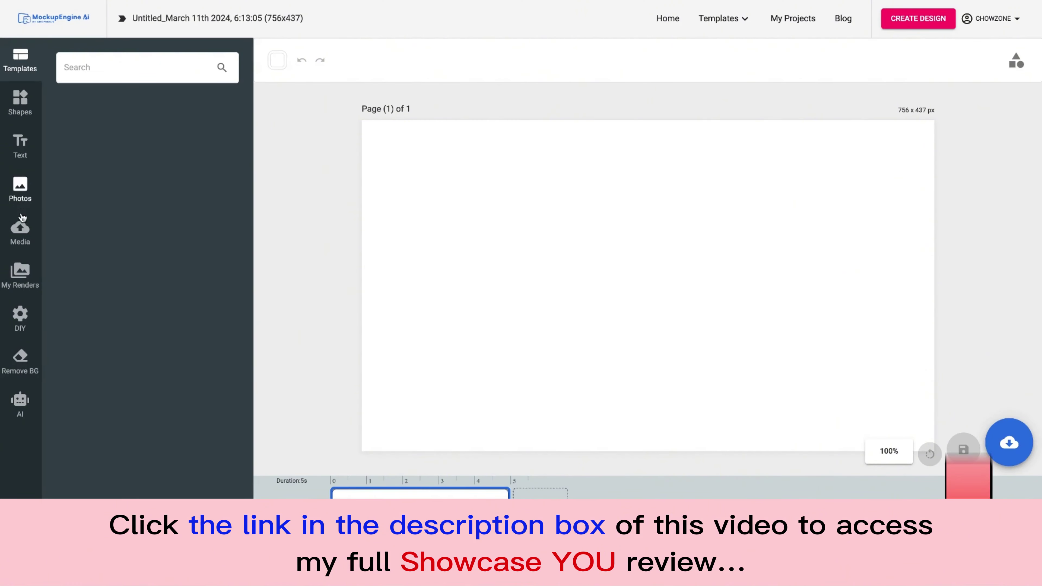
# - Upload the saved friend's photo through Media so it fills the canvas
pyautogui.click(21, 229)
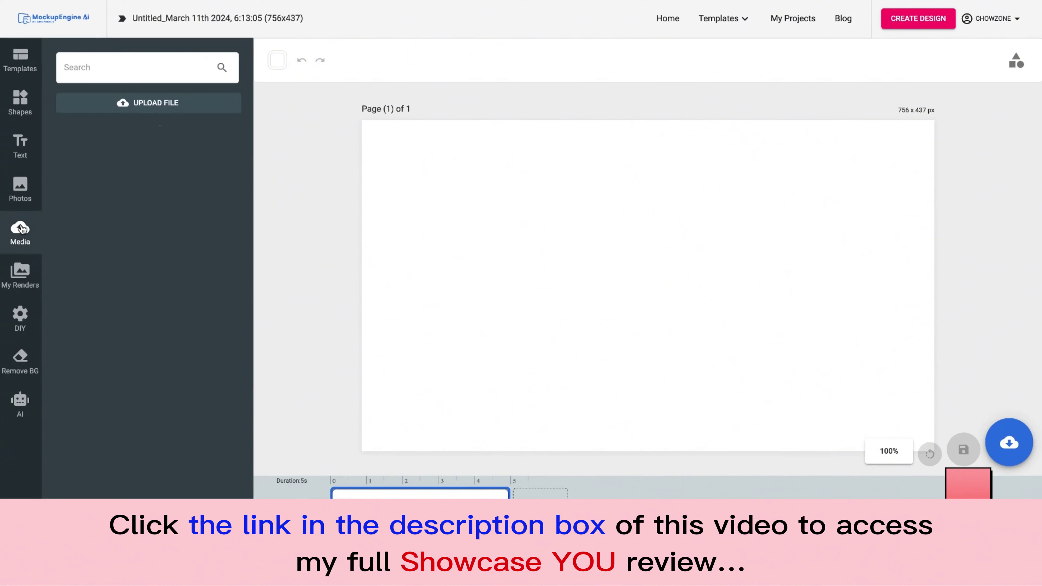
pyautogui.click(153, 108)
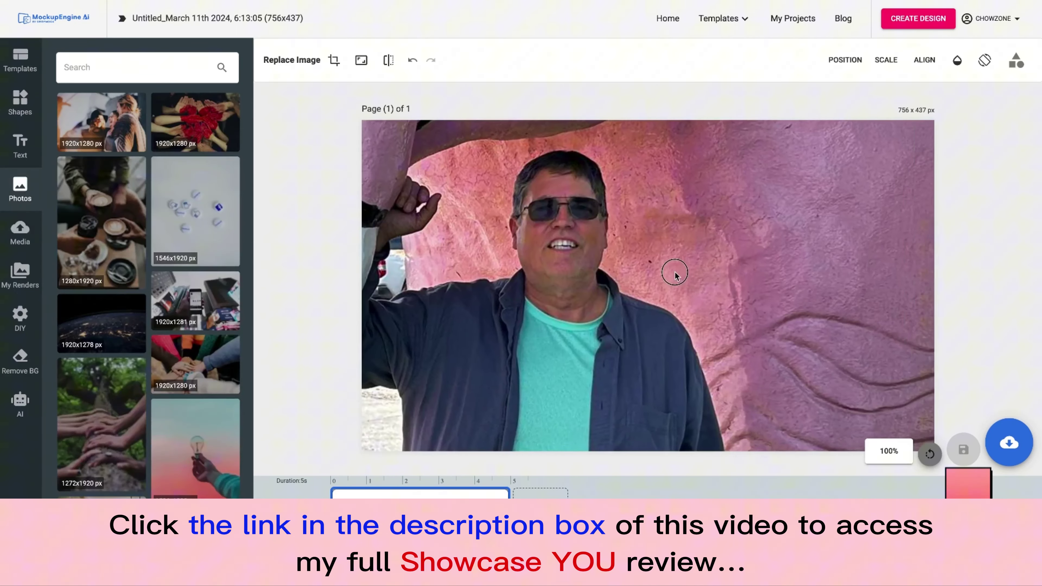
pyautogui.click(307, 160)
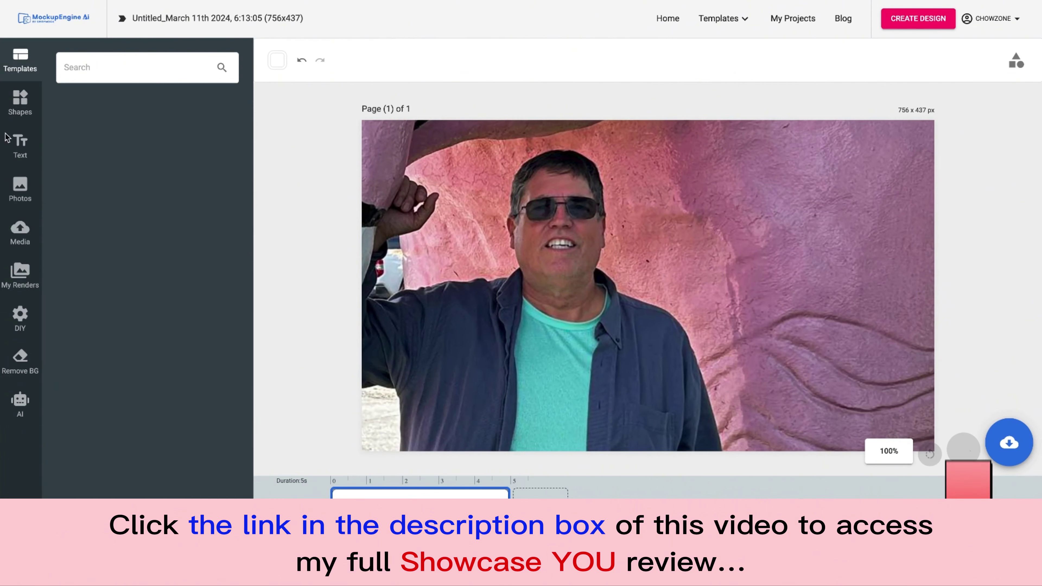
# - Add a heading reading 'This guy is AWESOME' over three lines
pyautogui.click(17, 142)
pyautogui.click(135, 125)
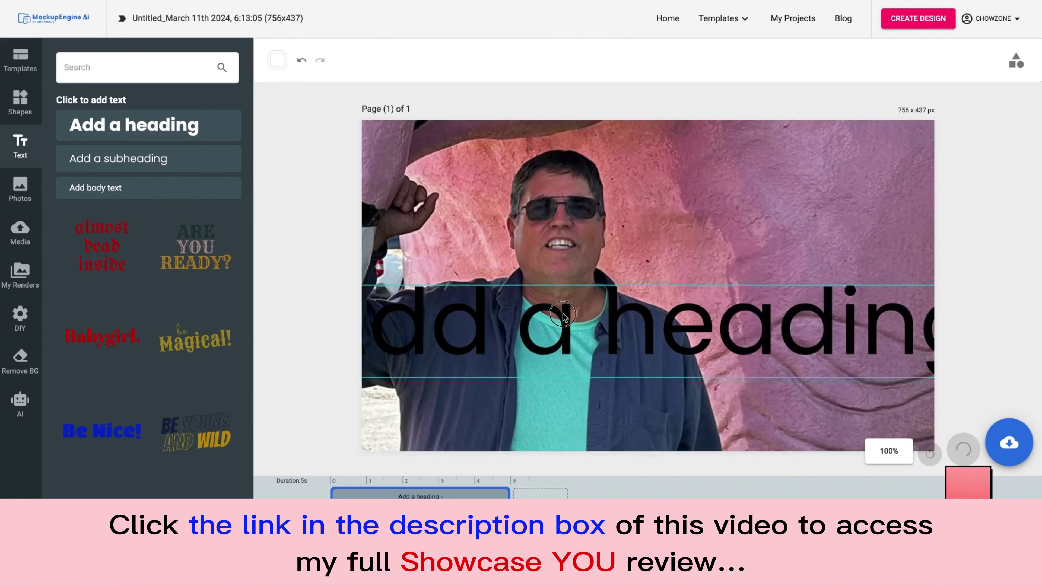
pyautogui.click(692, 190)
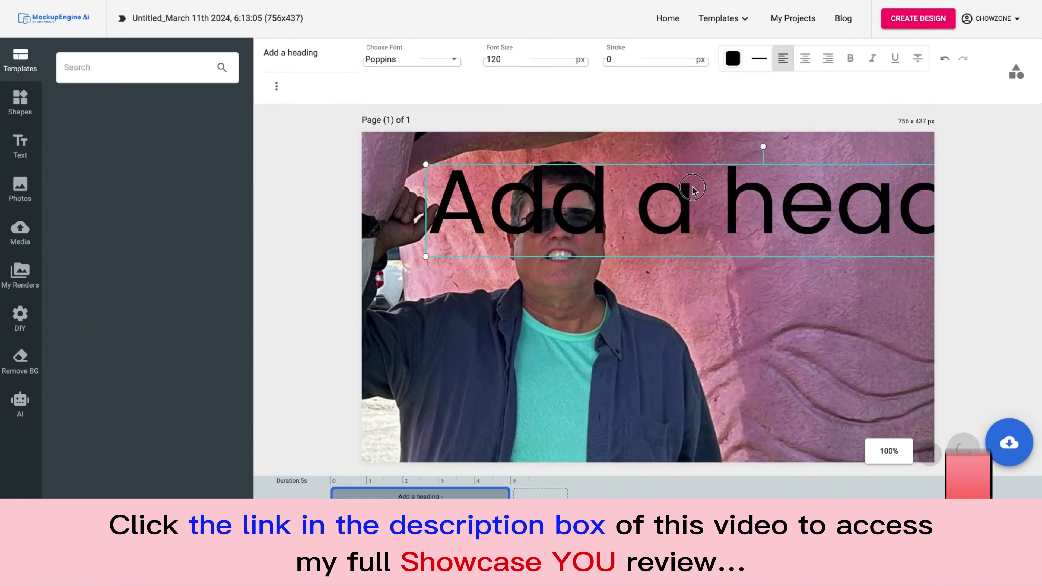
pyautogui.moveTo(693, 190); pyautogui.dragTo(734, 180)
pyautogui.write('This gy')
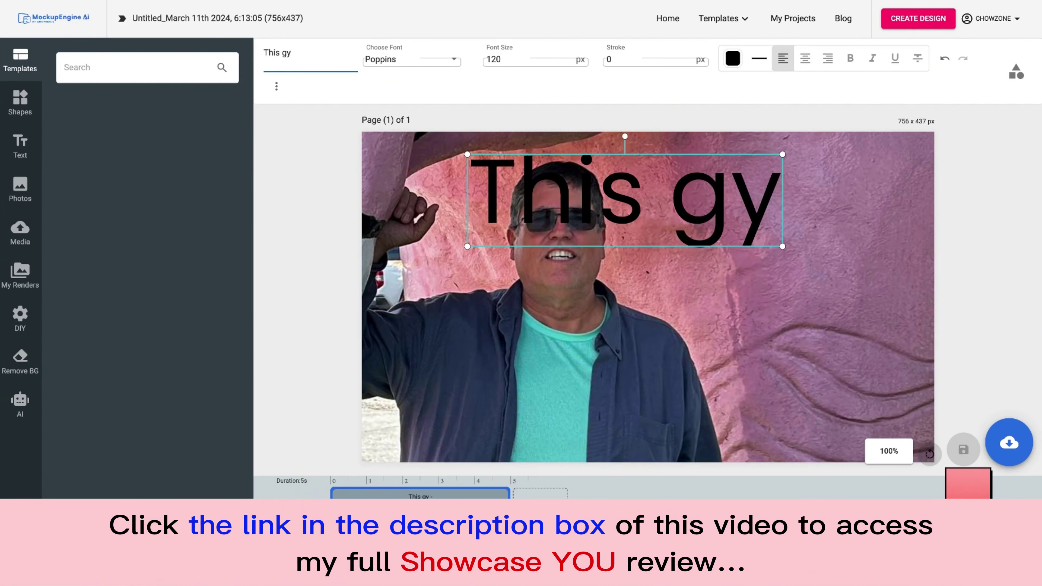
pyautogui.press('BackSpace')
pyautogui.write('uy')
pyautogui.press('Return')
pyautogui.write('is')
pyautogui.press('Return')
pyautogui.write('AQWE')
pyautogui.press('BackSpace')
pyautogui.press('BackSpace')
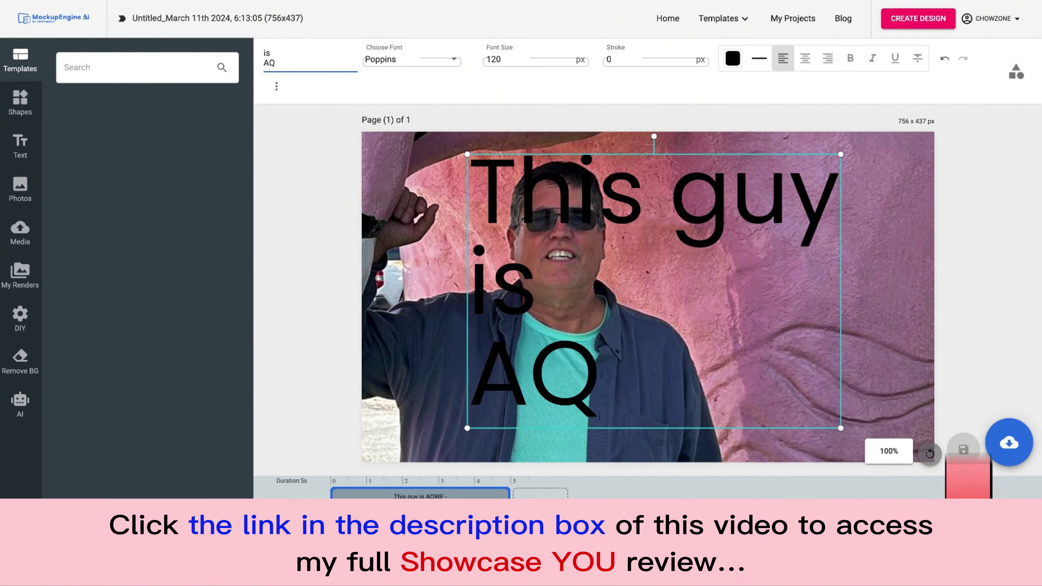
pyautogui.press('BackSpace')
pyautogui.write('WESOME')
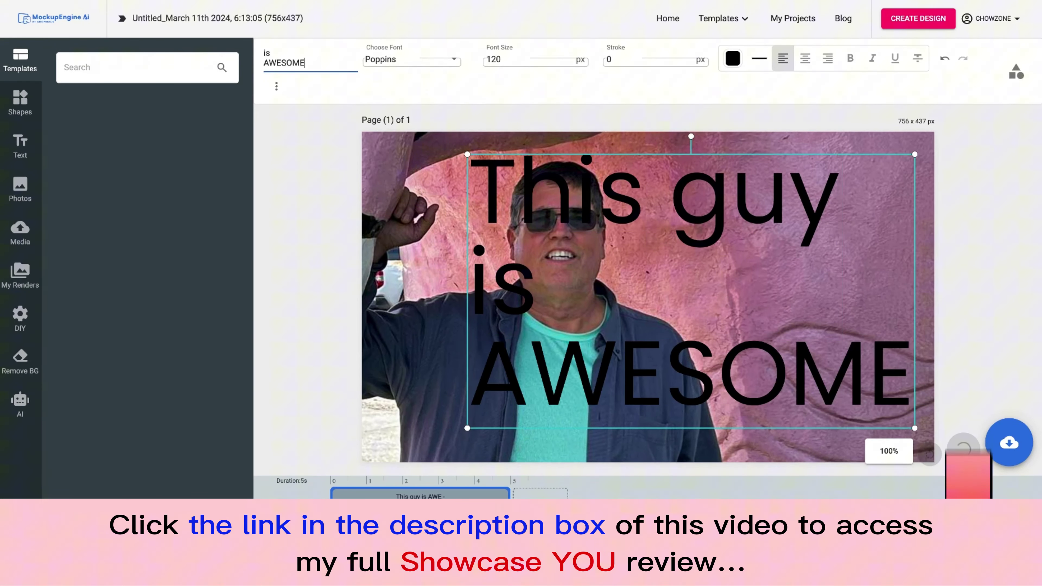
# - Centre the text, make it white (#ffffff), and fit it into the photo's top-right area
pyautogui.click(805, 59)
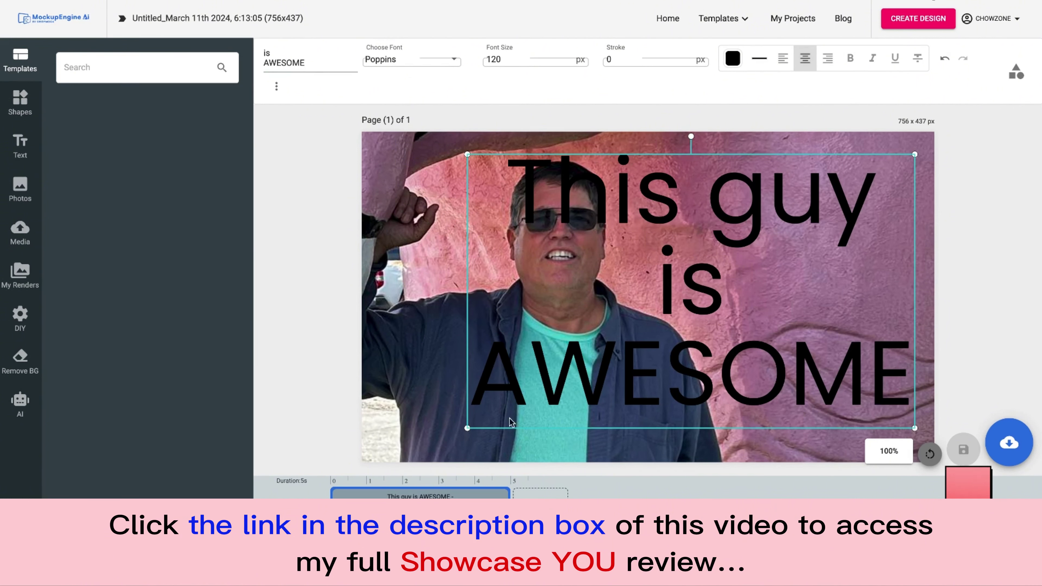
pyautogui.moveTo(467, 428); pyautogui.dragTo(654, 329)
pyautogui.click(733, 58)
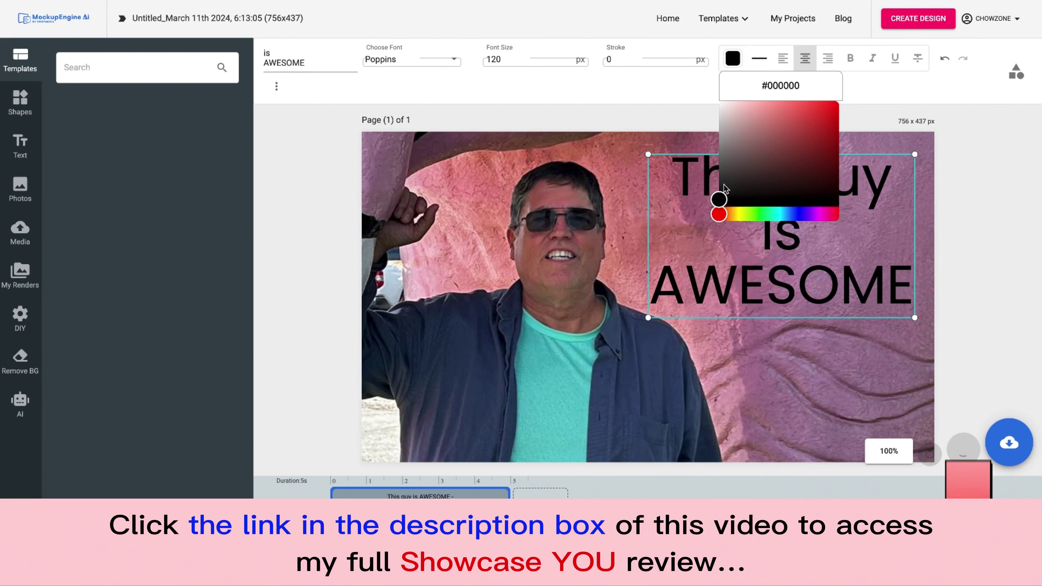
pyautogui.click(719, 102)
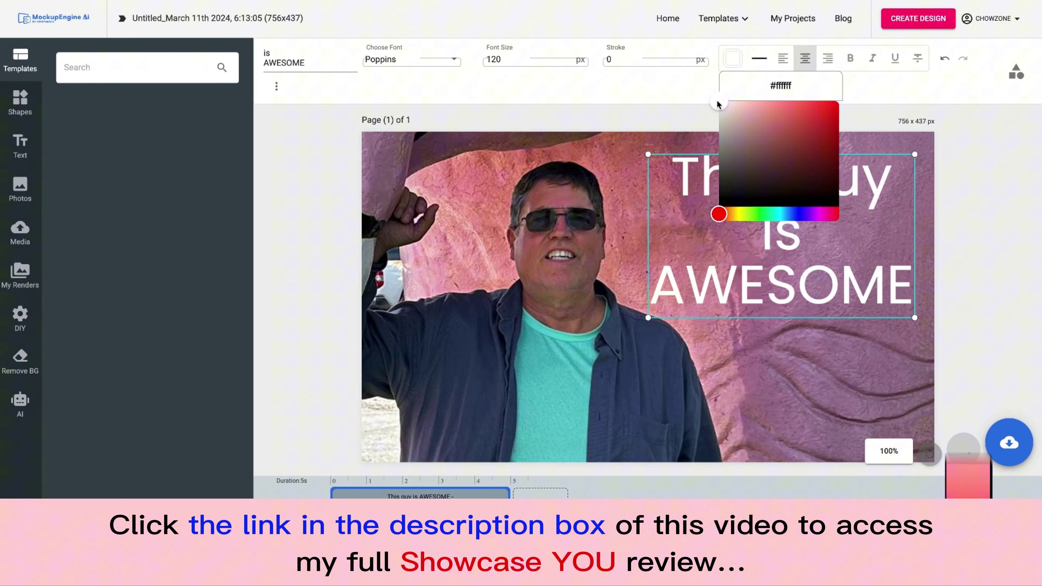
pyautogui.click(676, 123)
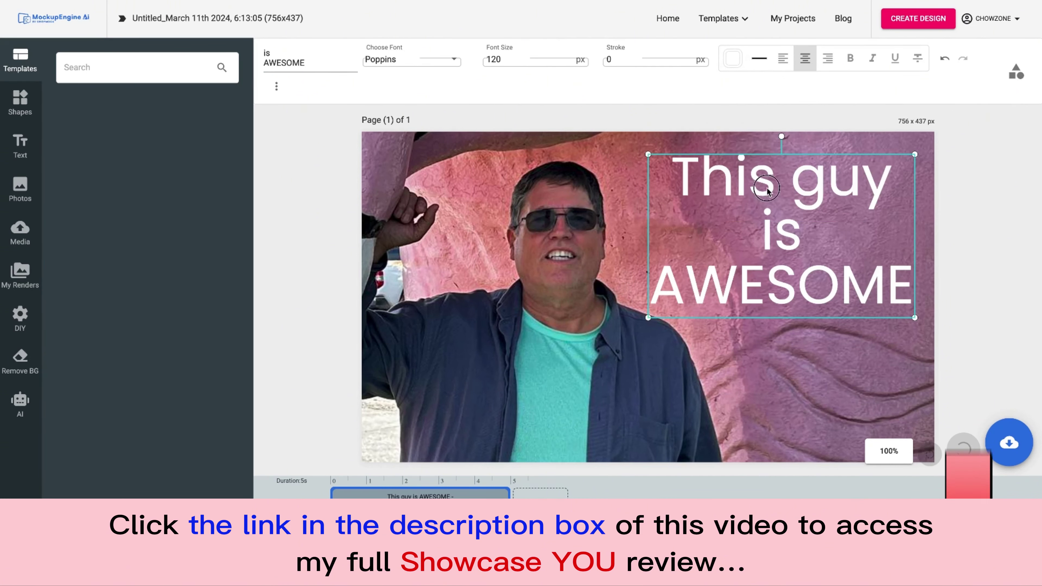
pyautogui.moveTo(768, 189); pyautogui.dragTo(774, 175)
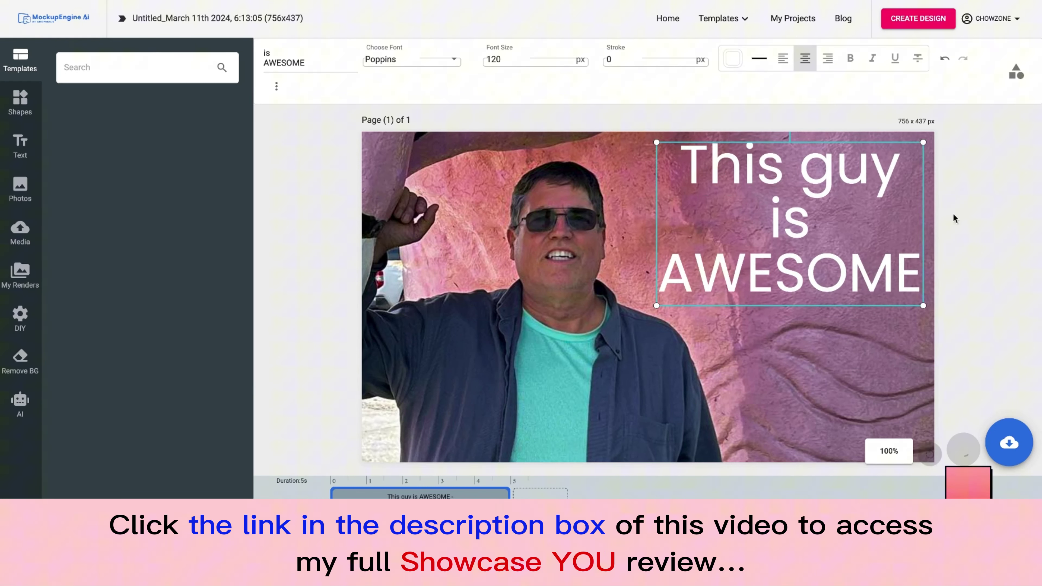
pyautogui.click(971, 212)
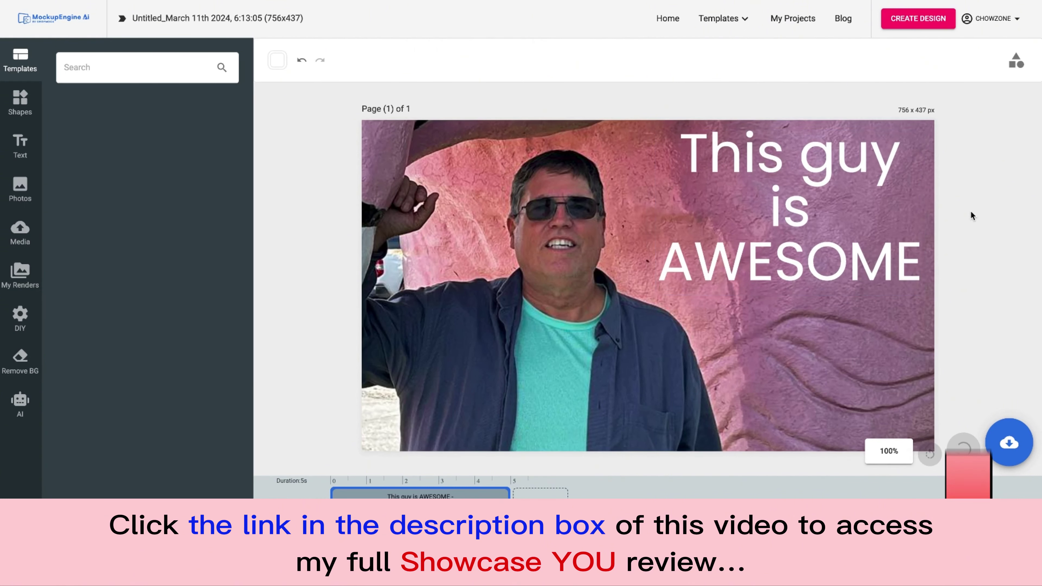
# - Download the photo design as a JPG, then reopen the birthday balloon-sign project with Modify Project
pyautogui.click(1009, 443)
pyautogui.click(986, 397)
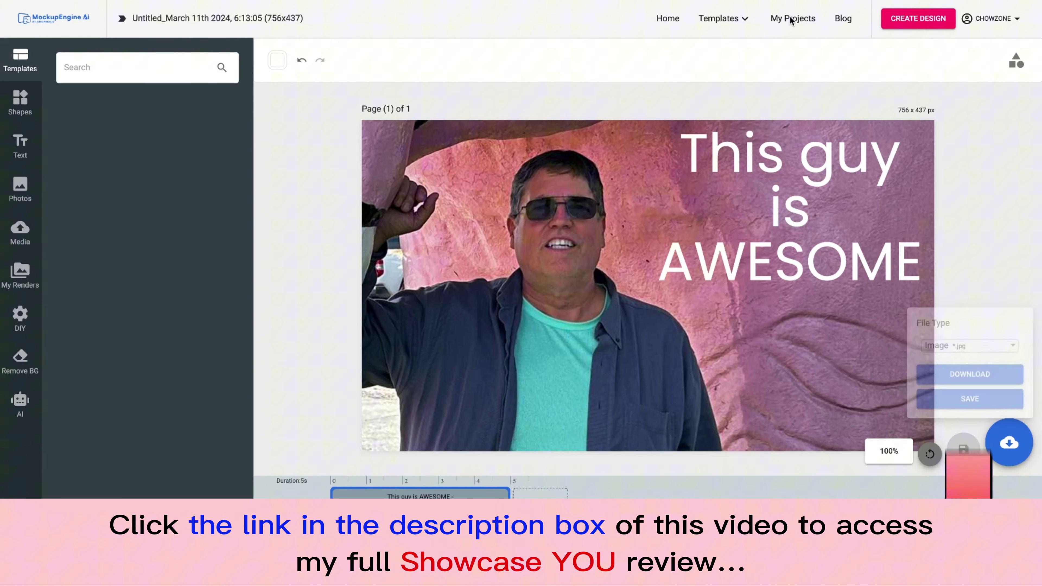
pyautogui.click(776, 20)
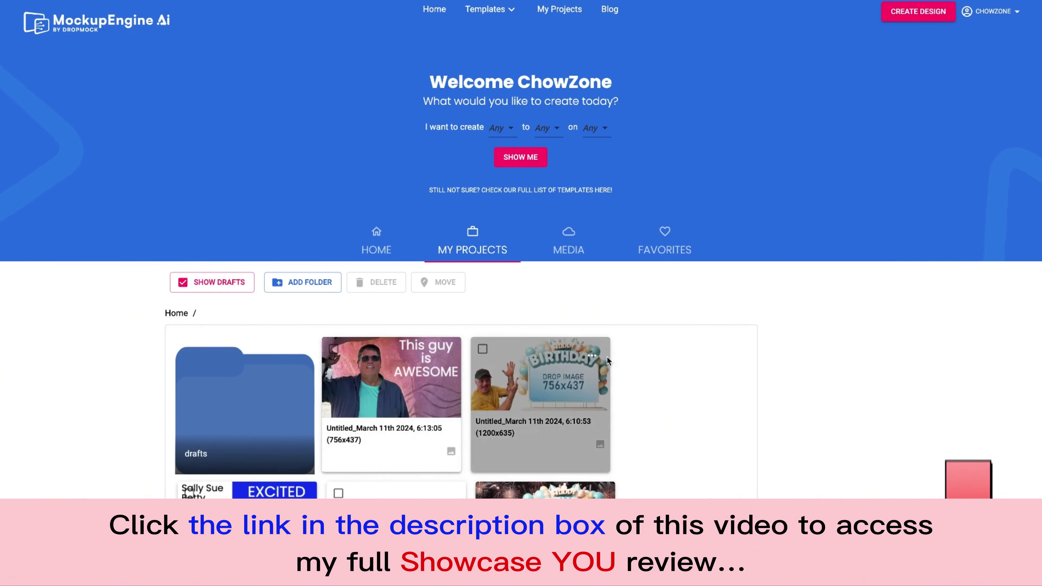
pyautogui.click(593, 356)
pyautogui.click(634, 457)
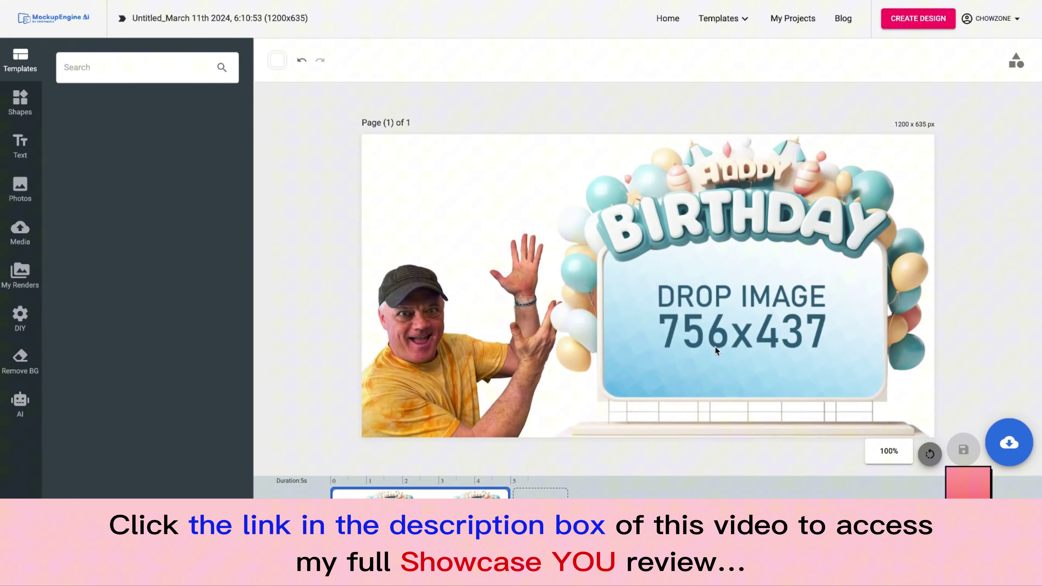
# - Place the 'This guy is AWESOME' render in the sign's frame and save the graphic as a JPG
pyautogui.click(715, 346)
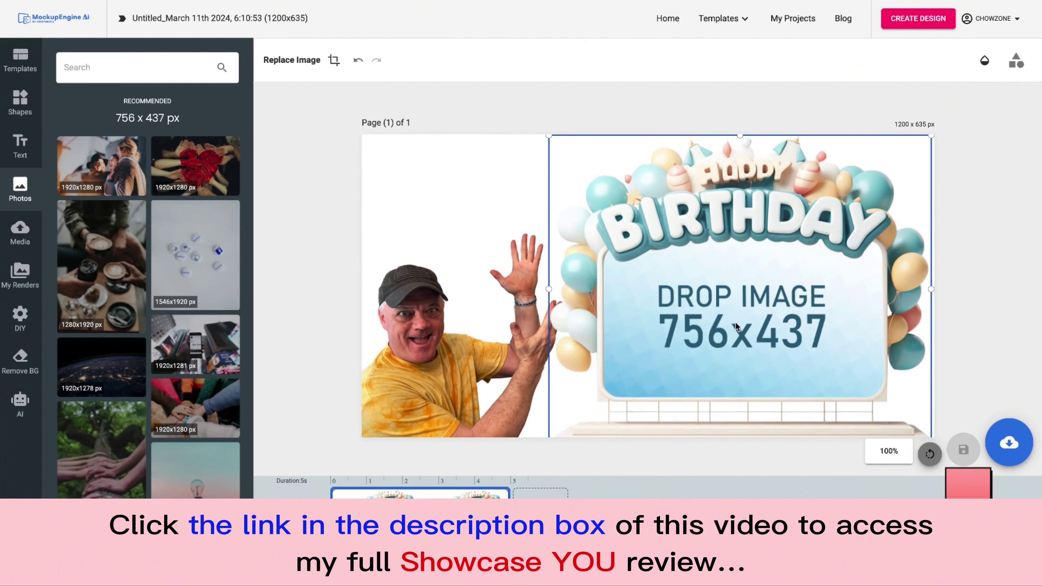
pyautogui.click(20, 280)
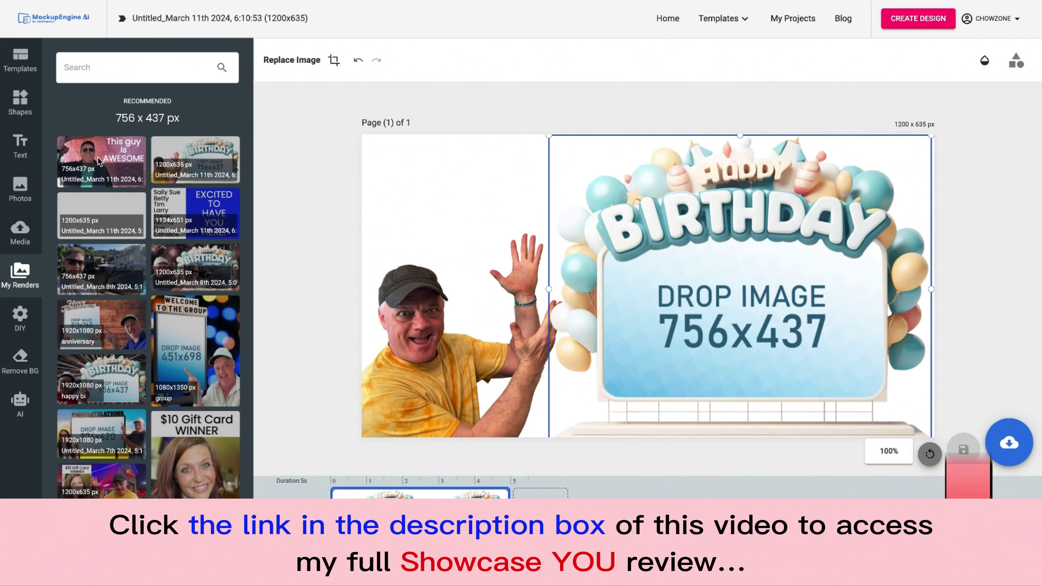
pyautogui.click(99, 161)
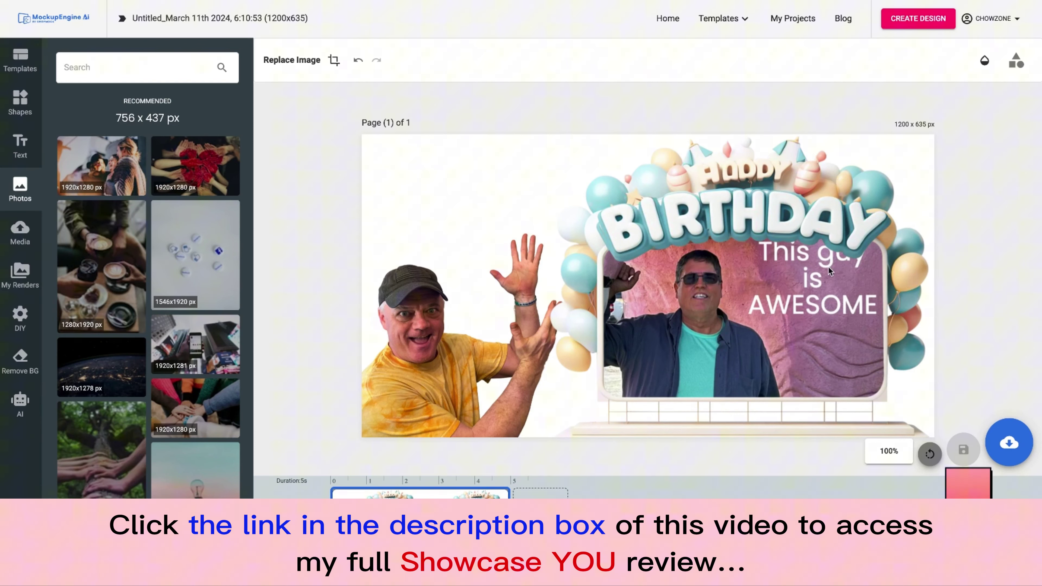
pyautogui.click(1008, 442)
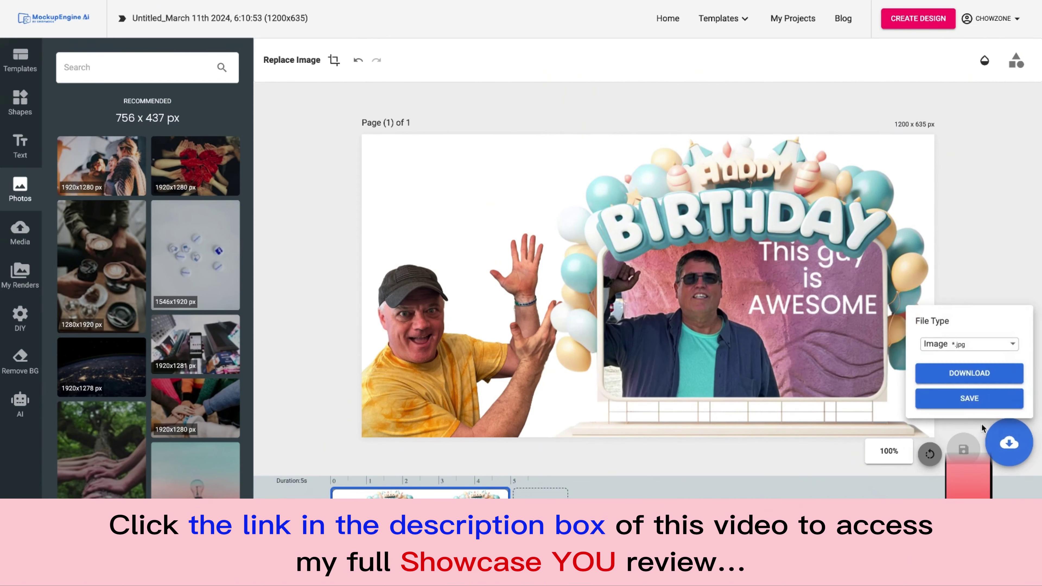
pyautogui.click(974, 402)
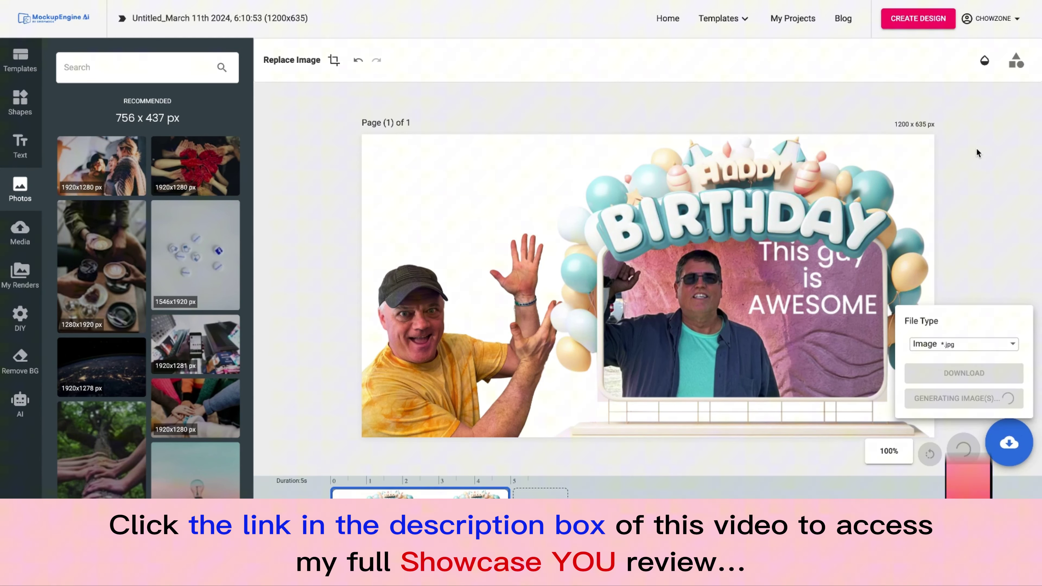
# - Reopen the AWESOME photo project, then nudge and resize its caption text box
pyautogui.click(801, 21)
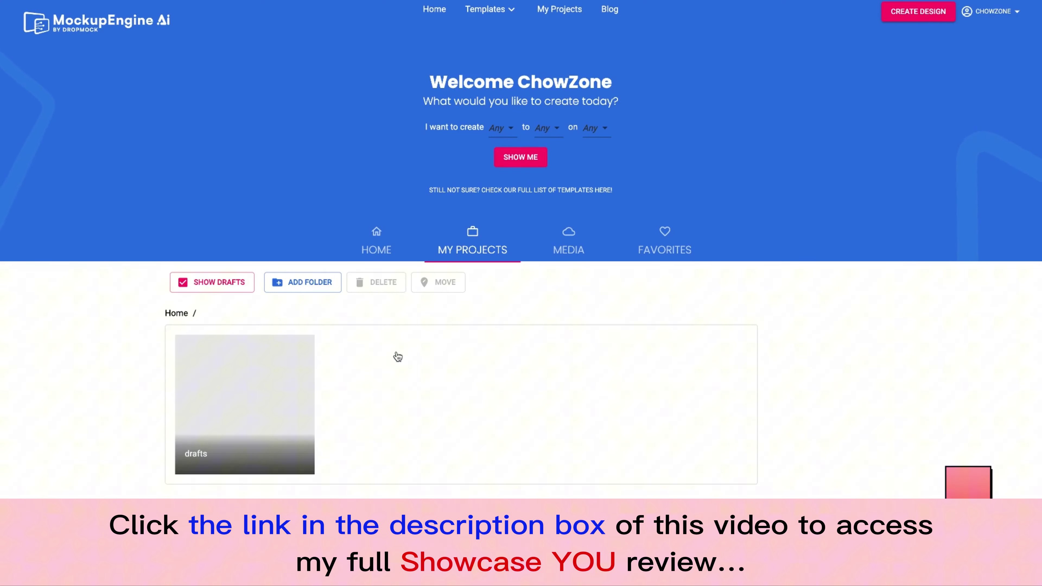
pyautogui.rightClick(593, 358)
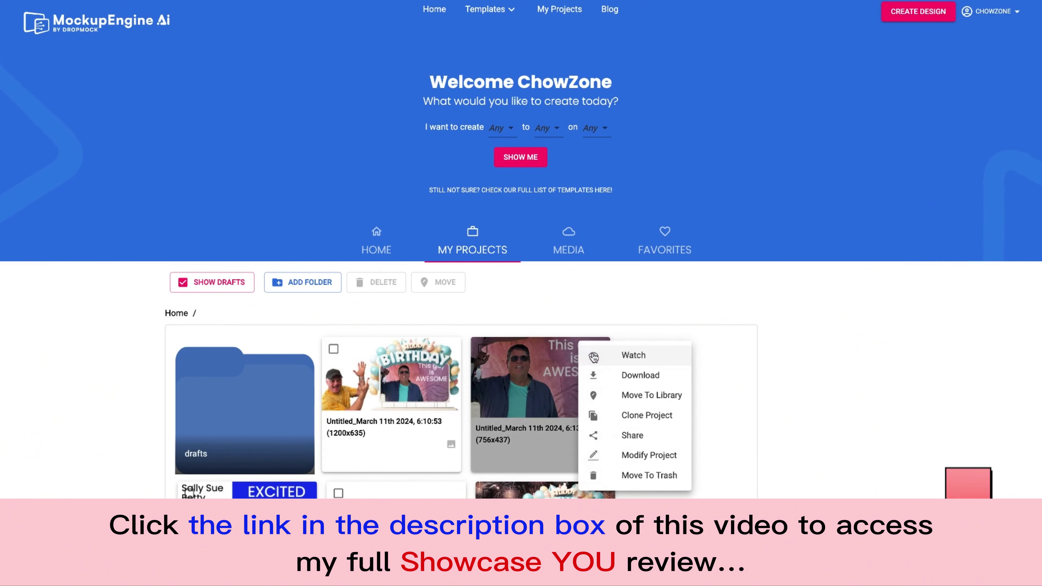
pyautogui.click(637, 456)
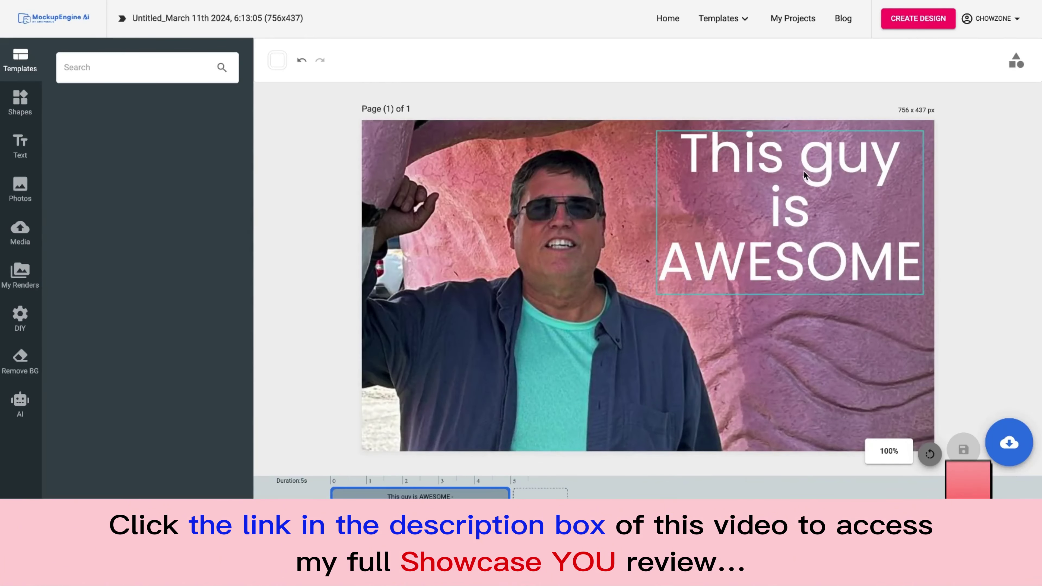
pyautogui.click(803, 172)
pyautogui.moveTo(804, 191); pyautogui.dragTo(803, 201)
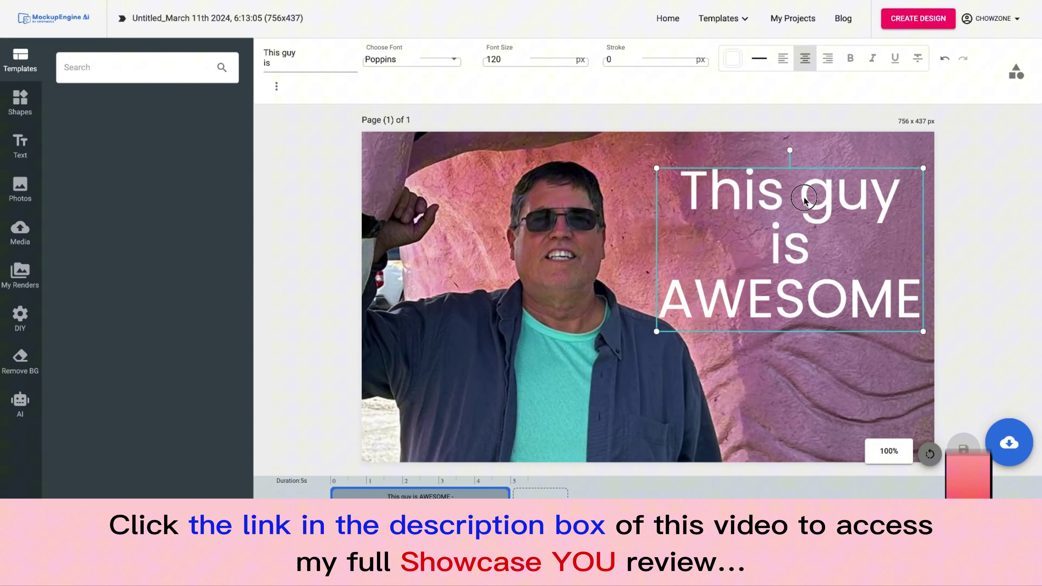
pyautogui.moveTo(922, 170); pyautogui.dragTo(869, 202)
pyautogui.moveTo(764, 280); pyautogui.dragTo(786, 278)
pyautogui.click(999, 291)
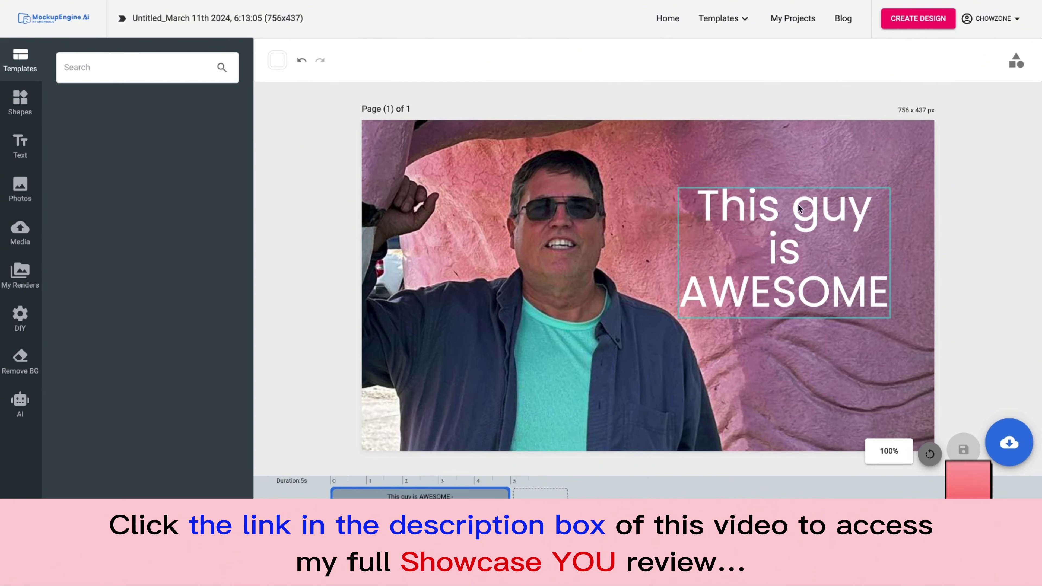
# - Capitalise 'guy' to 'Guy' in the caption and save the design as an image
pyautogui.click(815, 209)
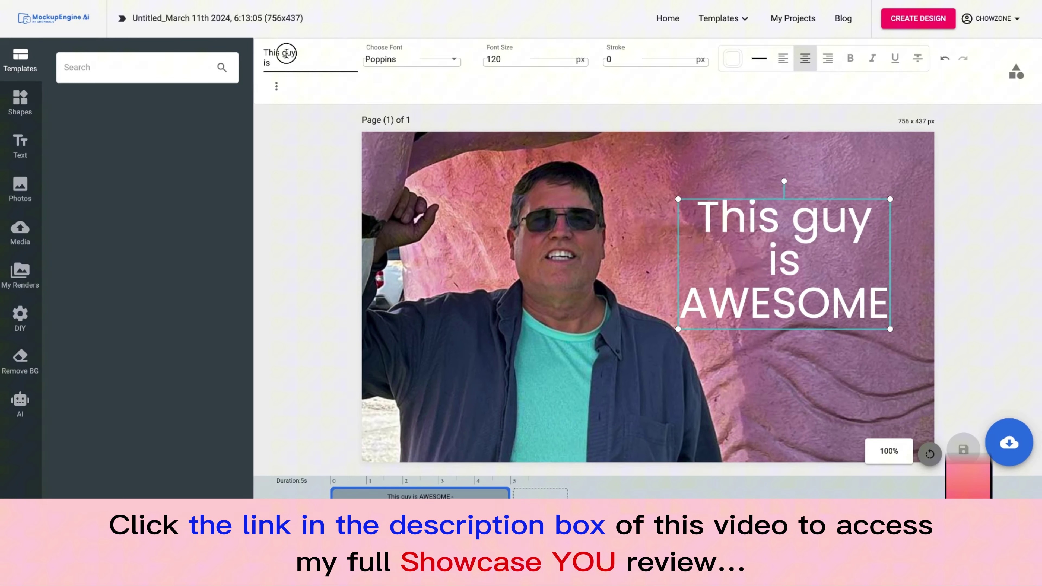
pyautogui.press('BackSpace')
pyautogui.write('G')
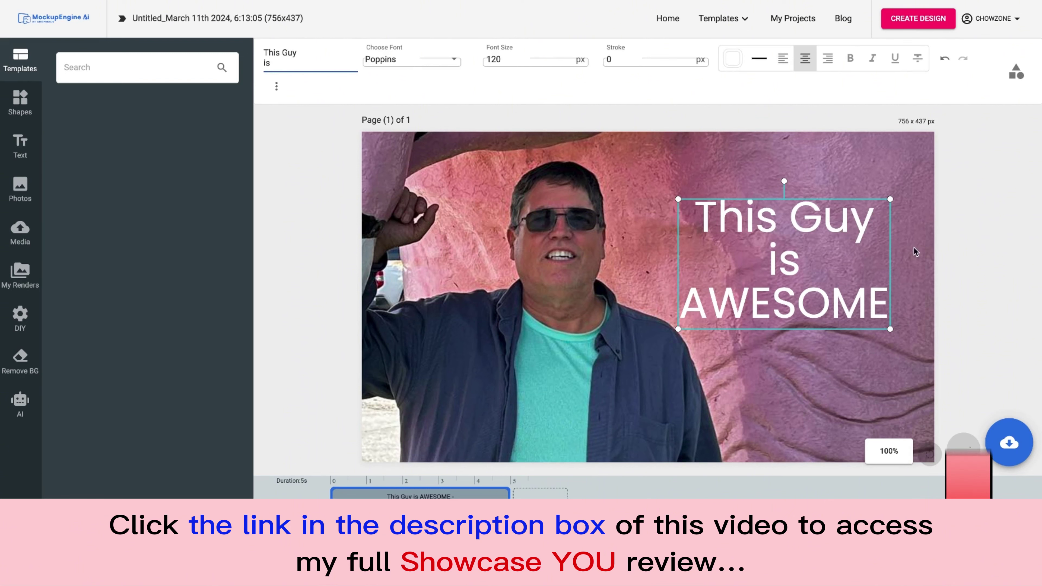
pyautogui.click(960, 243)
pyautogui.click(1009, 442)
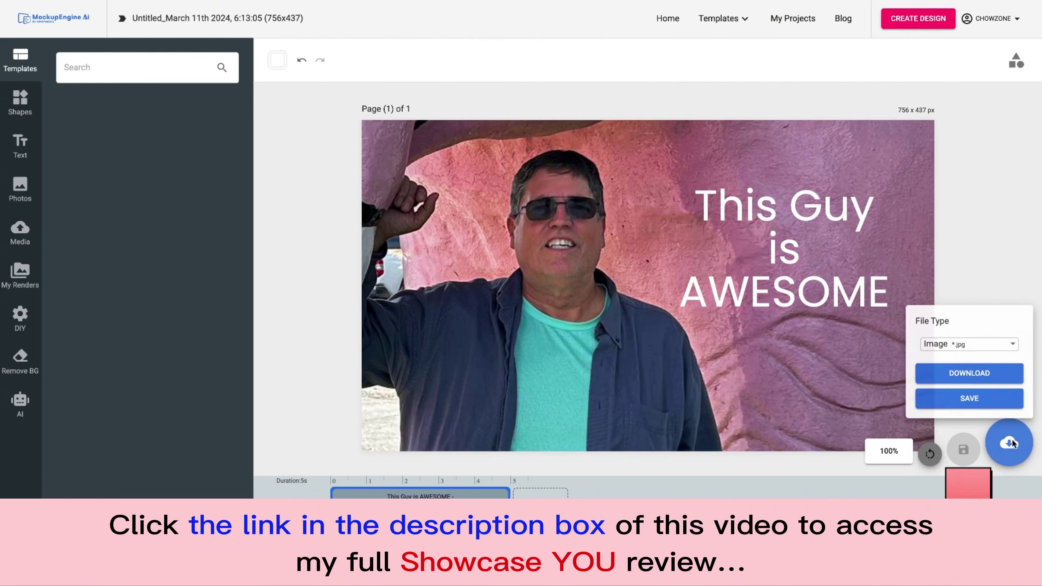
pyautogui.click(986, 398)
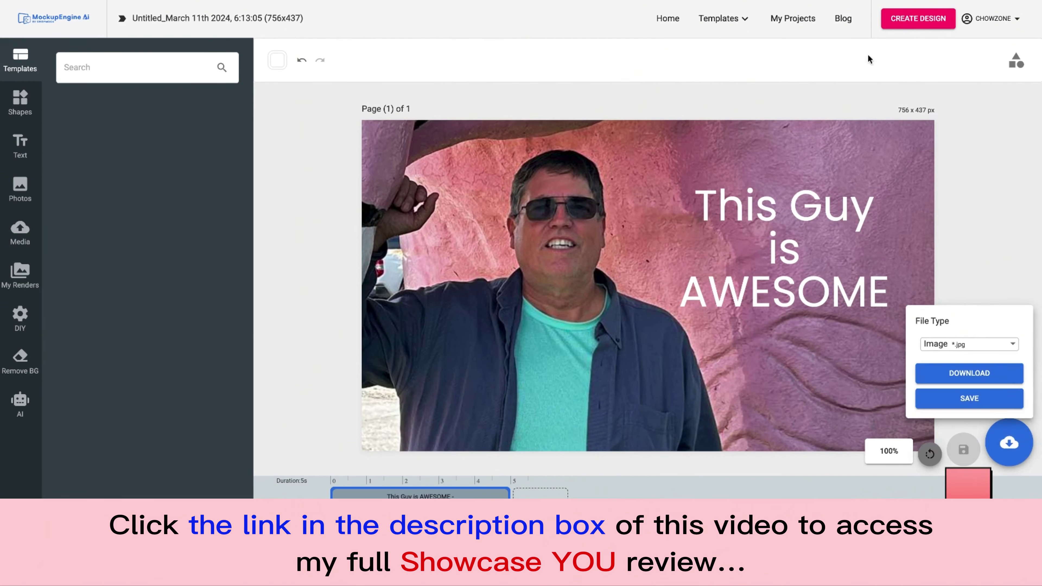
# - Reopen the 1200 x 635 birthday project from My Projects using Modify Project
pyautogui.click(796, 19)
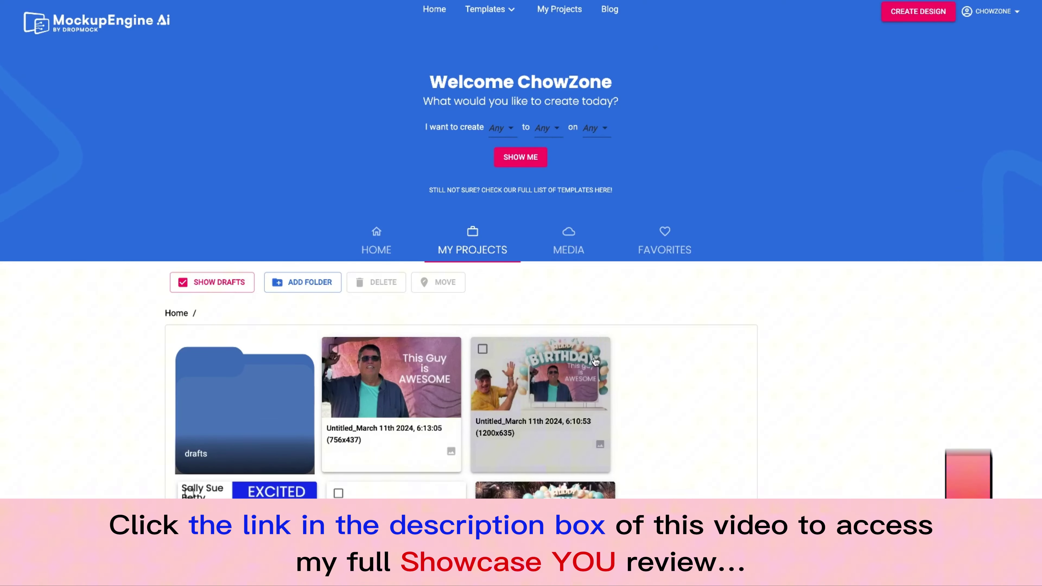
pyautogui.click(599, 350)
pyautogui.click(654, 456)
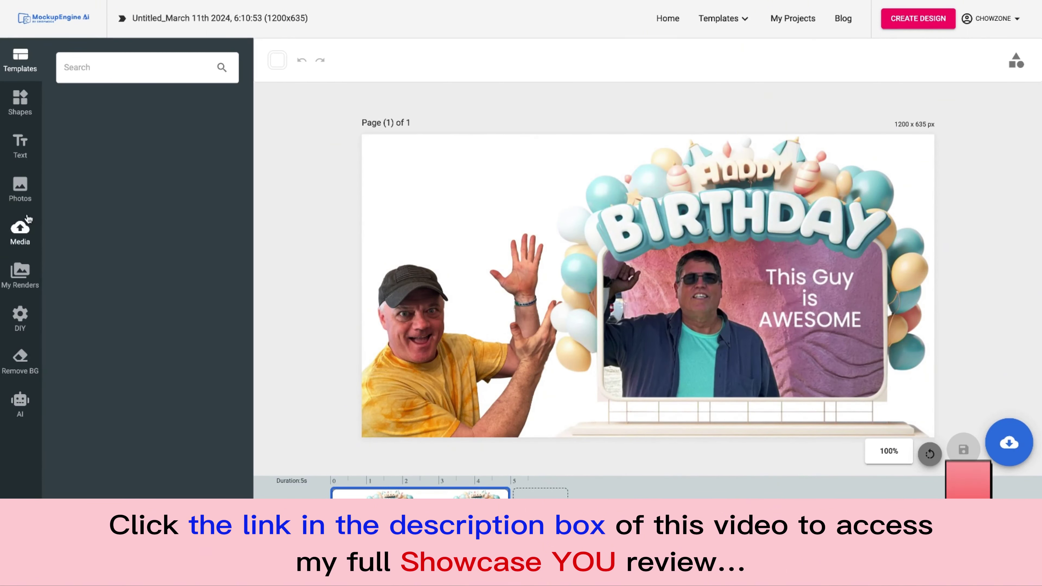
# - Browse the DIY Background asset folder and the uploaded media
pyautogui.click(16, 321)
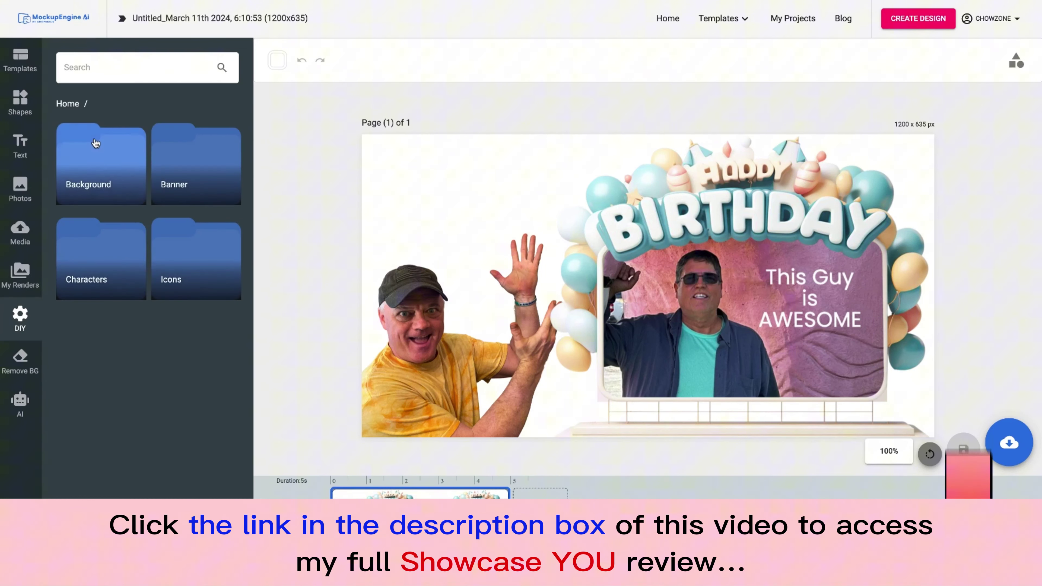
pyautogui.click(95, 143)
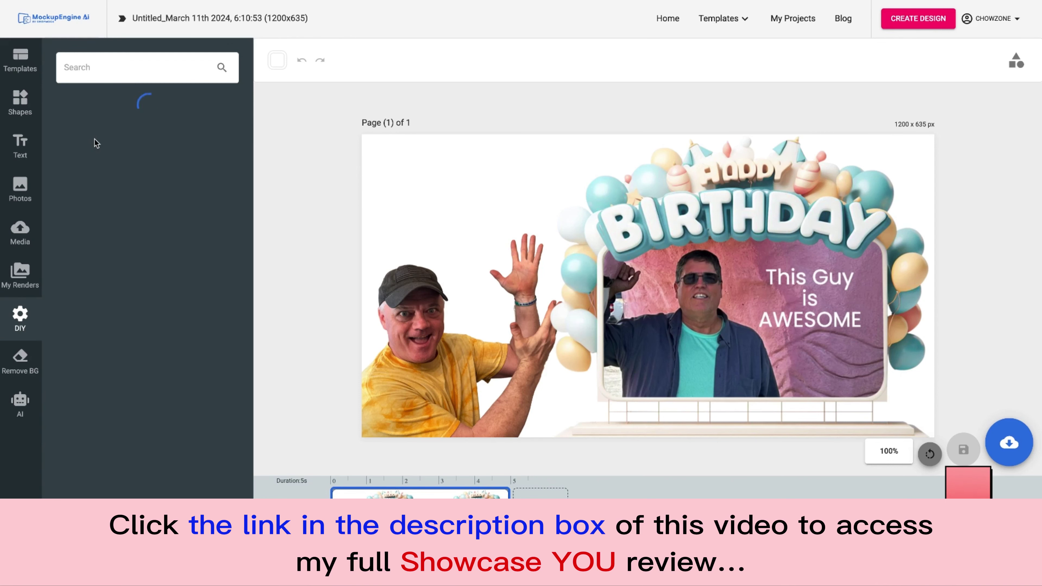
pyautogui.scroll(-3, 117, 165)
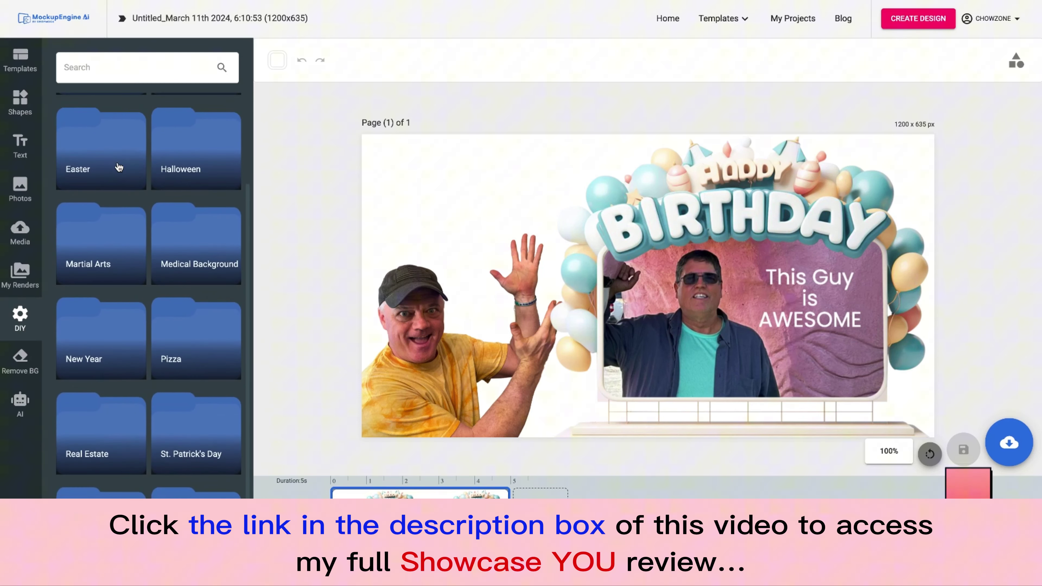
pyautogui.scroll(3, 119, 167)
pyautogui.click(19, 232)
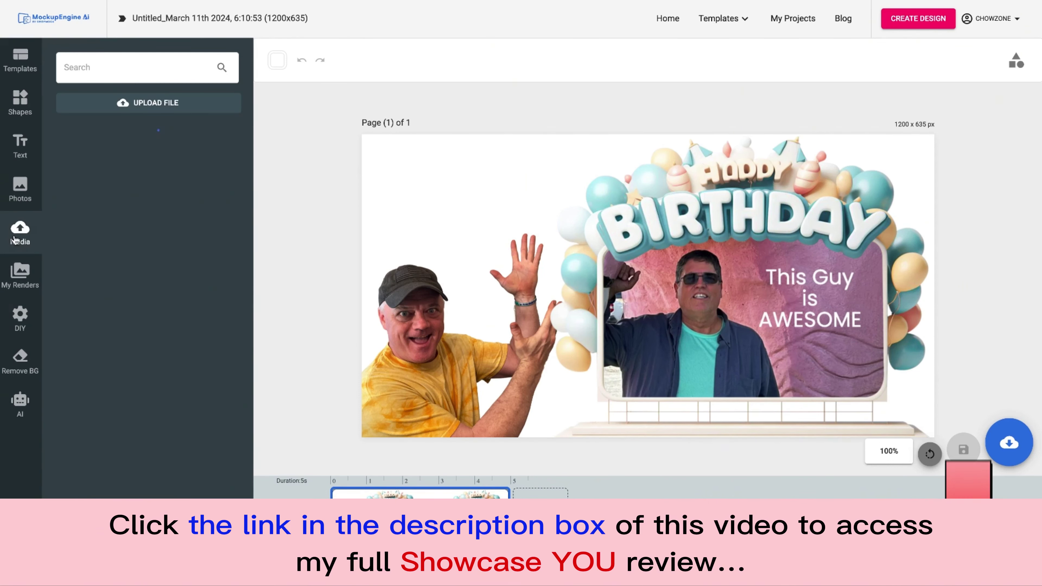
# - Search stock photos for 'background' and add the blue-and-orange bokeh photo to the canvas
pyautogui.click(16, 191)
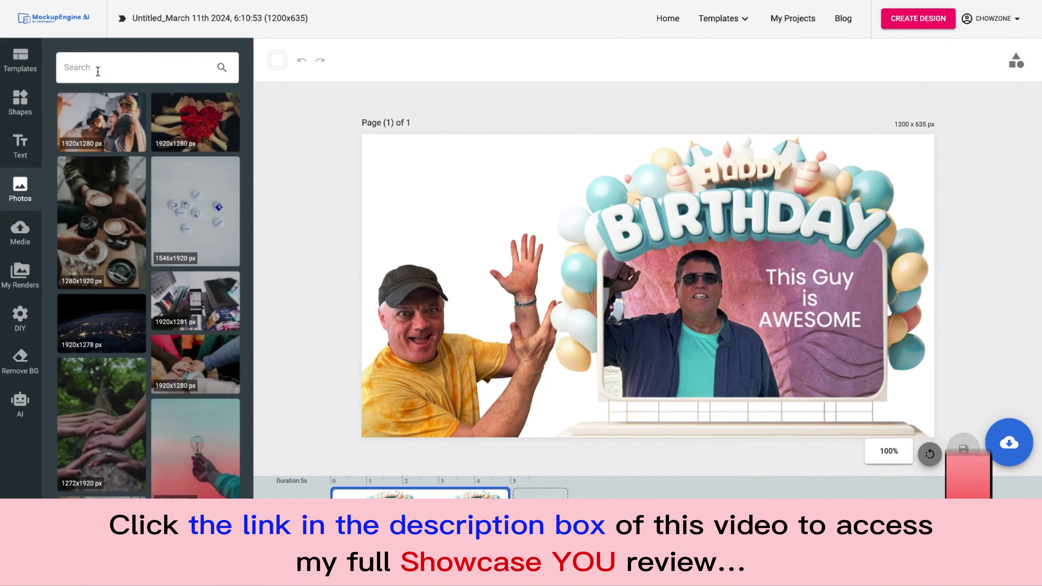
pyautogui.write('background')
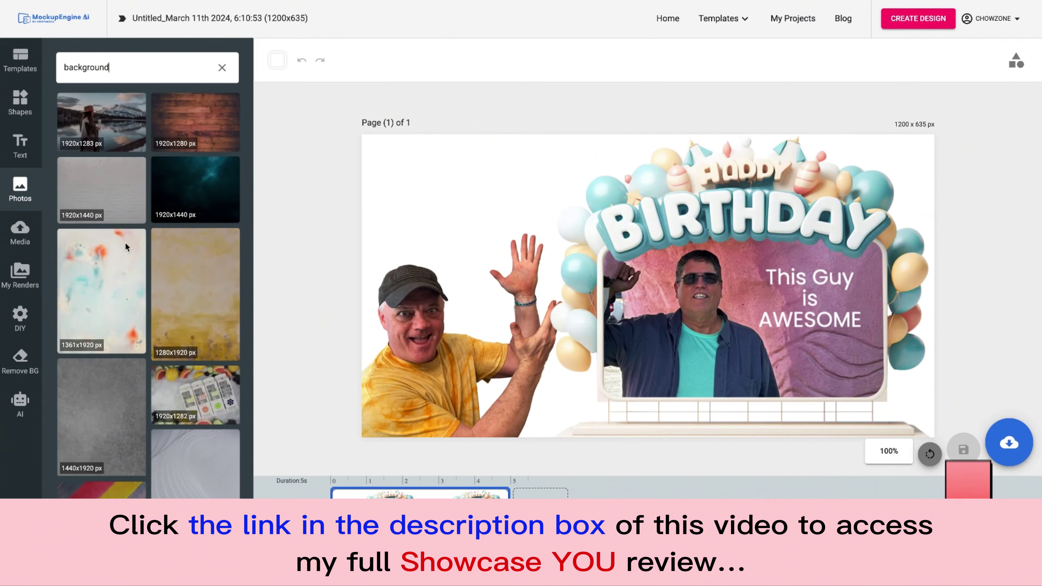
pyautogui.scroll(-10, 126, 243)
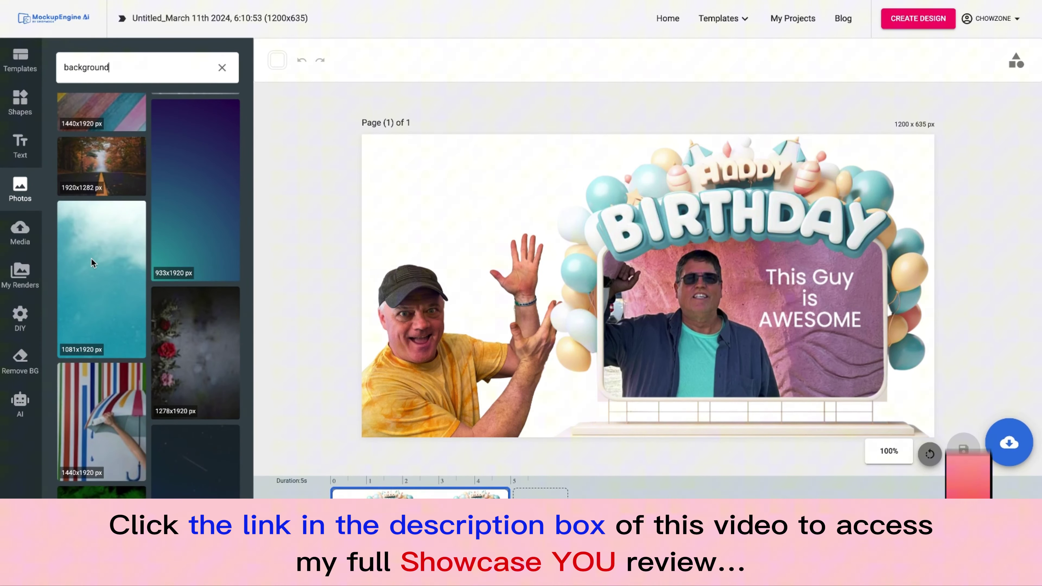
pyautogui.scroll(-6, 91, 259)
pyautogui.scroll(-5, 91, 258)
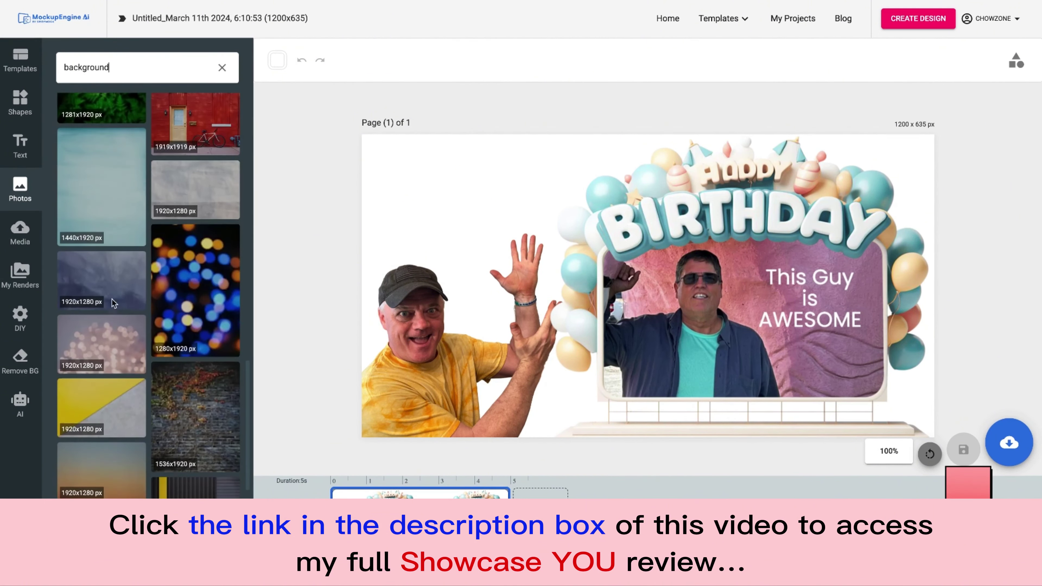
pyautogui.click(182, 279)
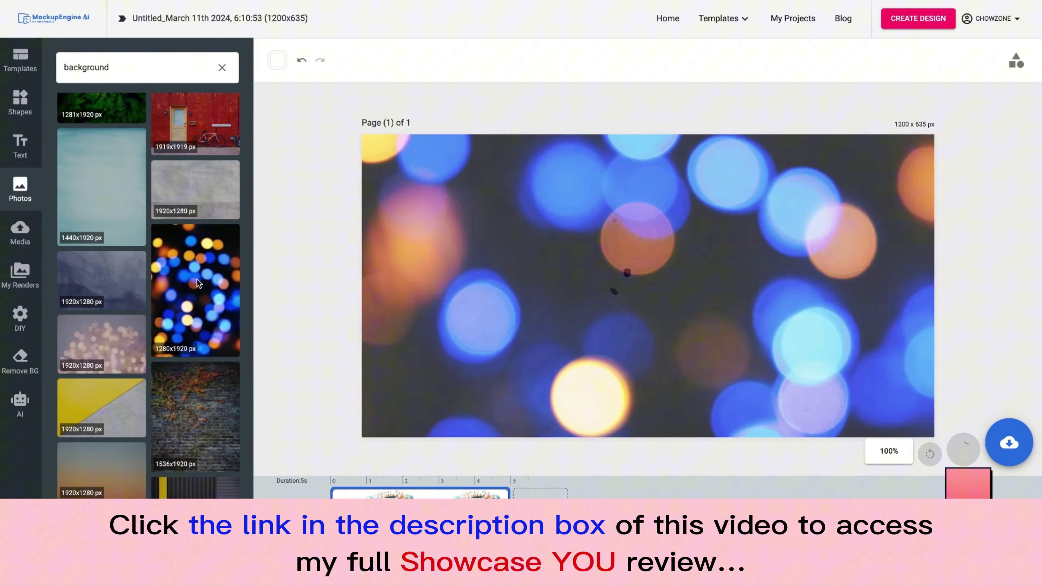
# - Send the bokeh photo to the back and rename the project 'Pe'
pyautogui.rightClick(493, 243)
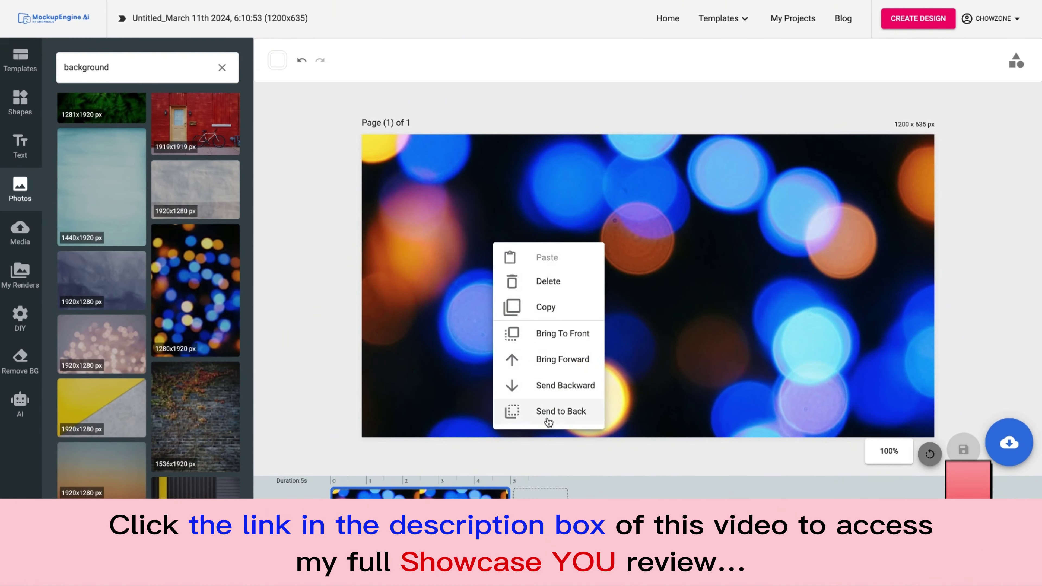
pyautogui.click(550, 412)
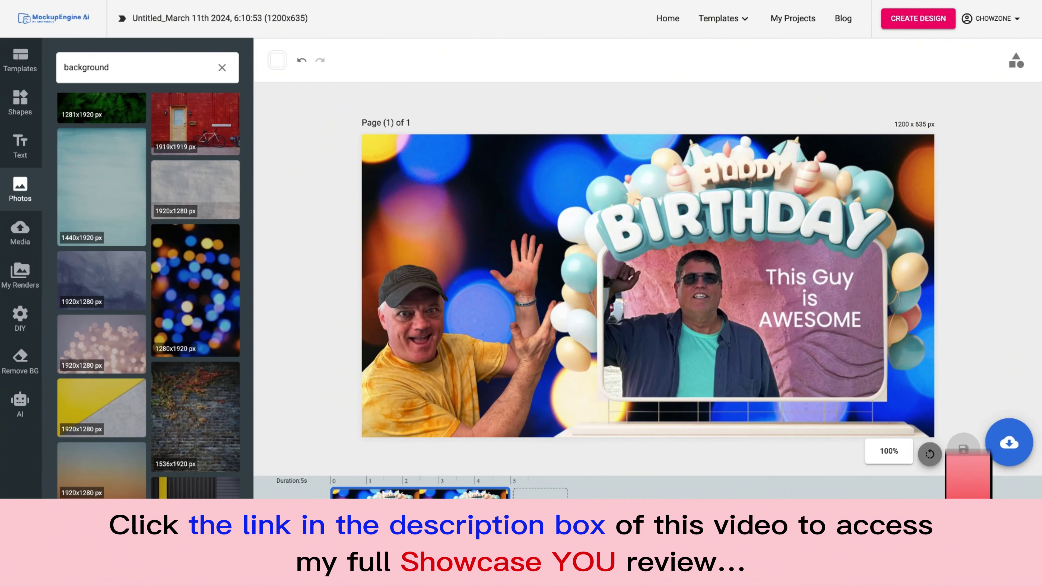
pyautogui.click(250, 25)
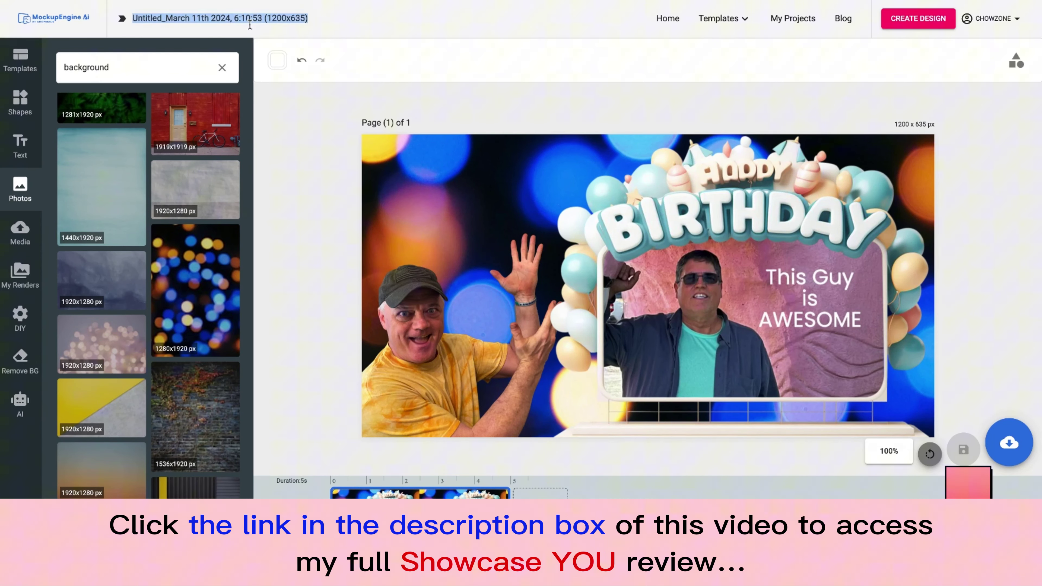
pyautogui.write('Peter')
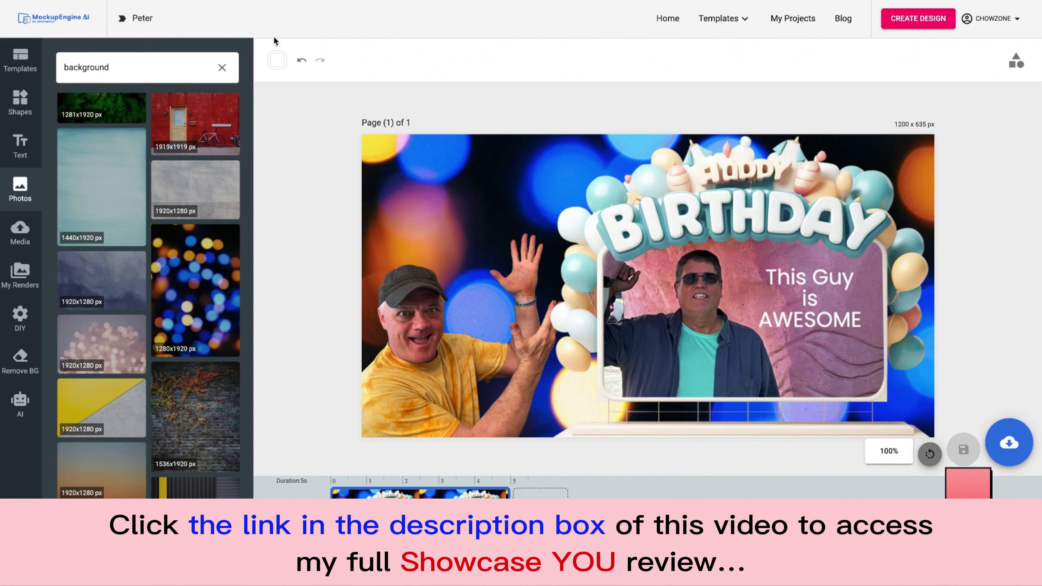
# - Download the design as a JPG and move the file to the Desktop
pyautogui.click(1009, 442)
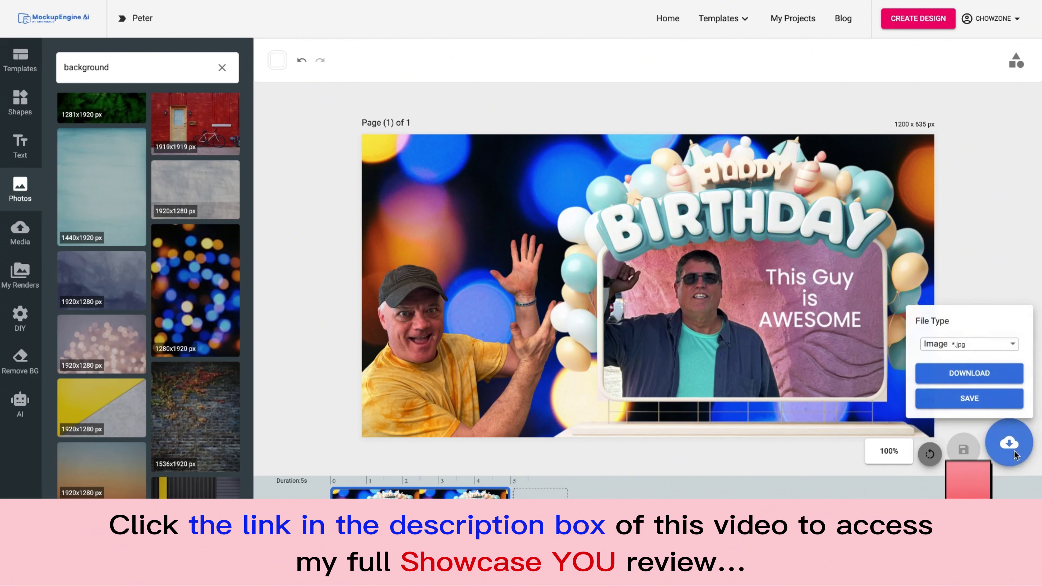
pyautogui.click(974, 377)
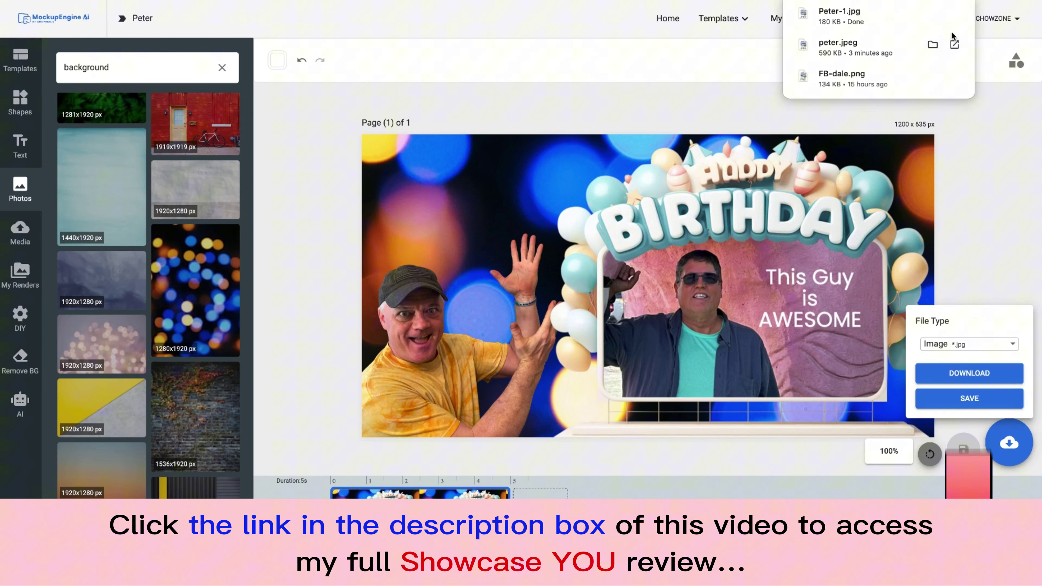
pyautogui.click(932, 15)
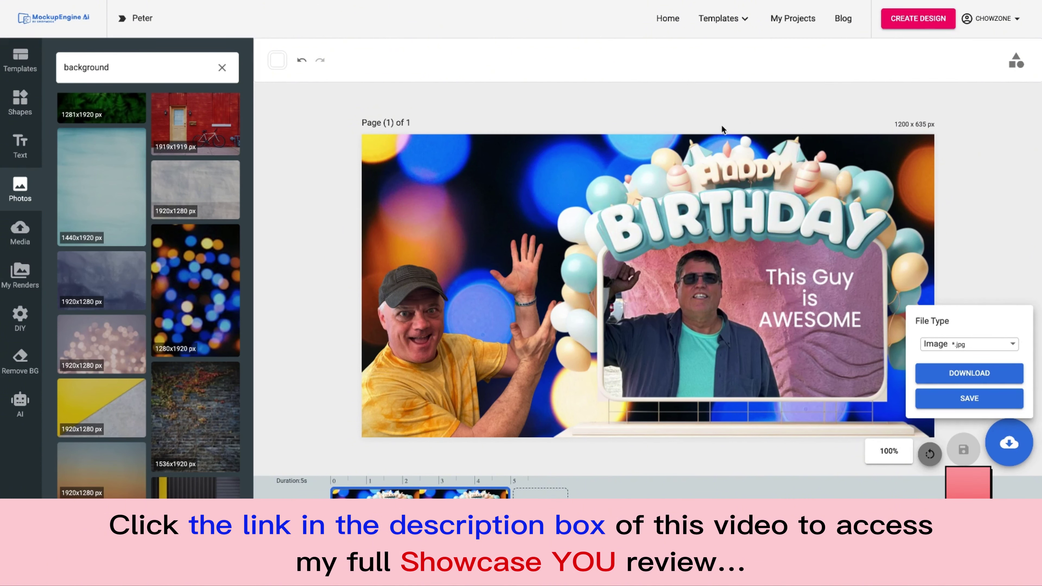
pyautogui.moveTo(702, 292); pyautogui.dragTo(617, 339)
# - Start a photo post on the friend's timeline with the downloaded birthday graphic attached
pyautogui.click(557, 220)
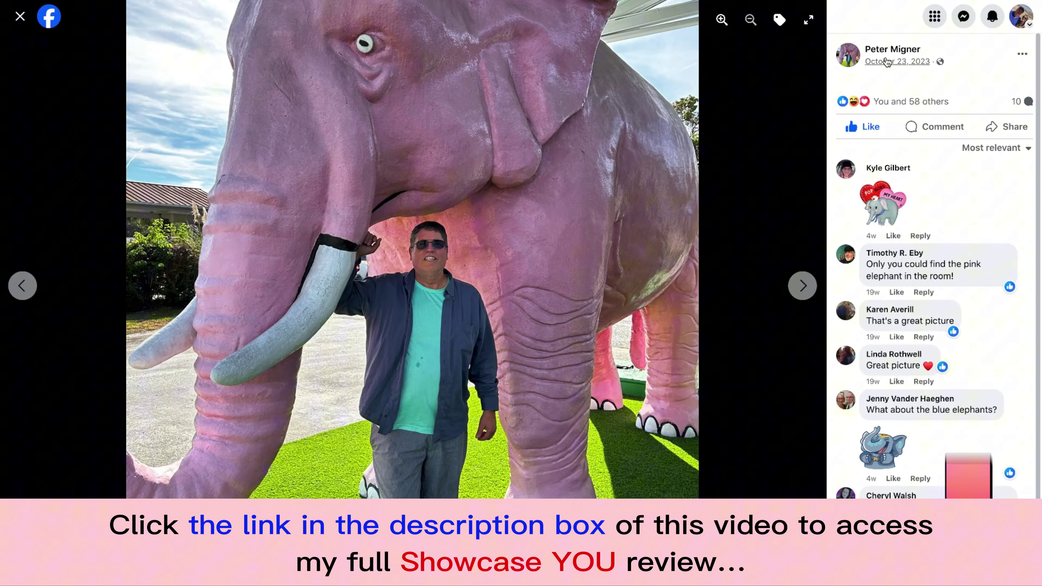
pyautogui.click(887, 50)
pyautogui.scroll(-5, 435, 379)
pyautogui.click(564, 290)
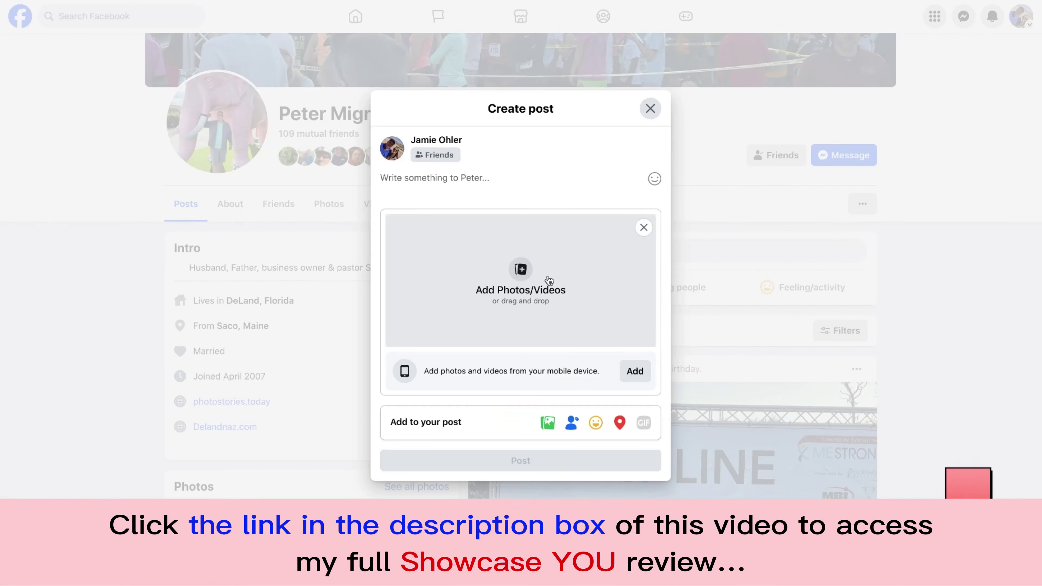
pyautogui.click(499, 255)
pyautogui.scroll(-10, 424, 88)
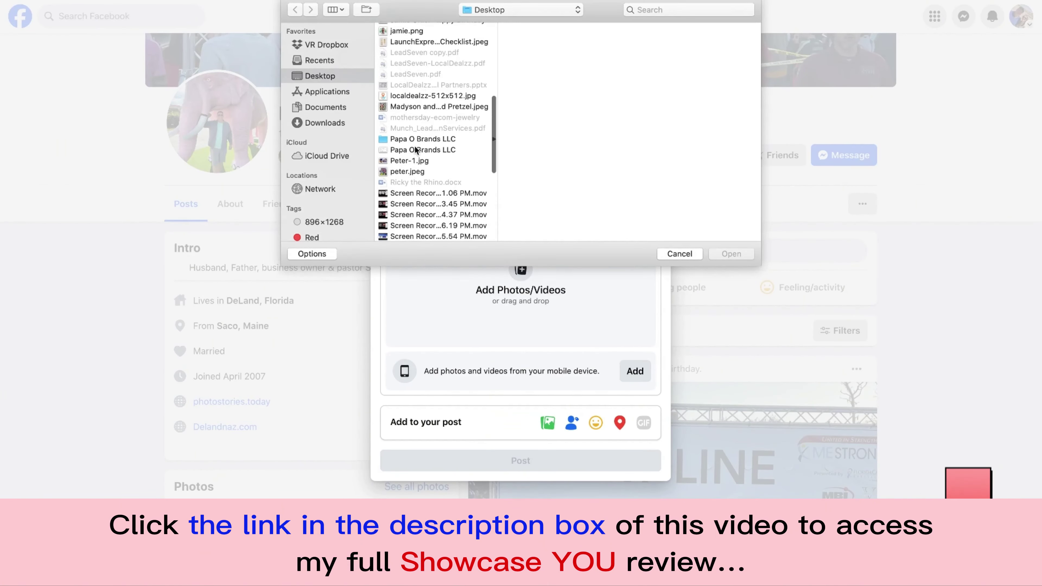
pyautogui.click(417, 172)
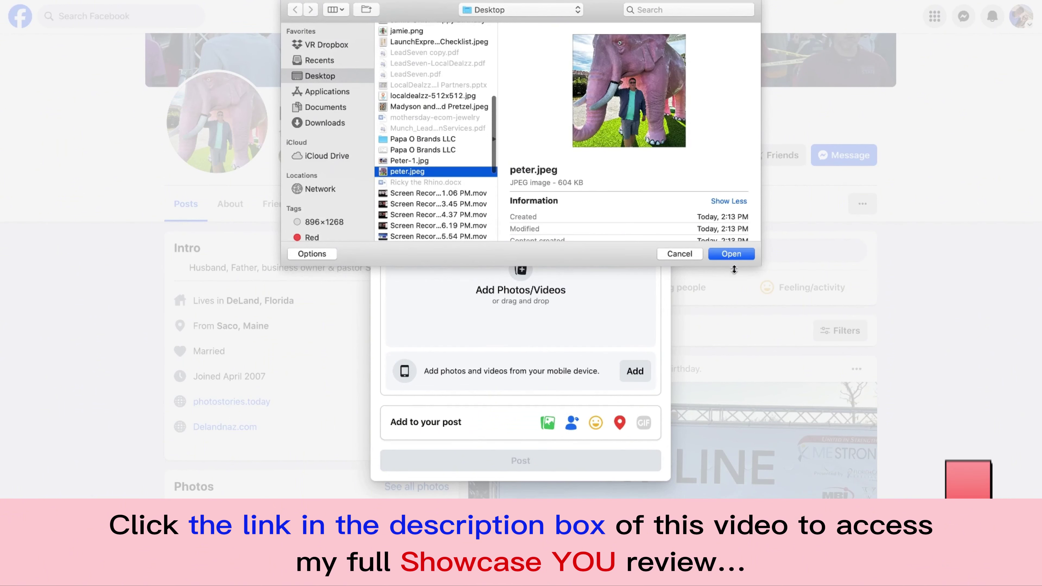
pyautogui.click(414, 161)
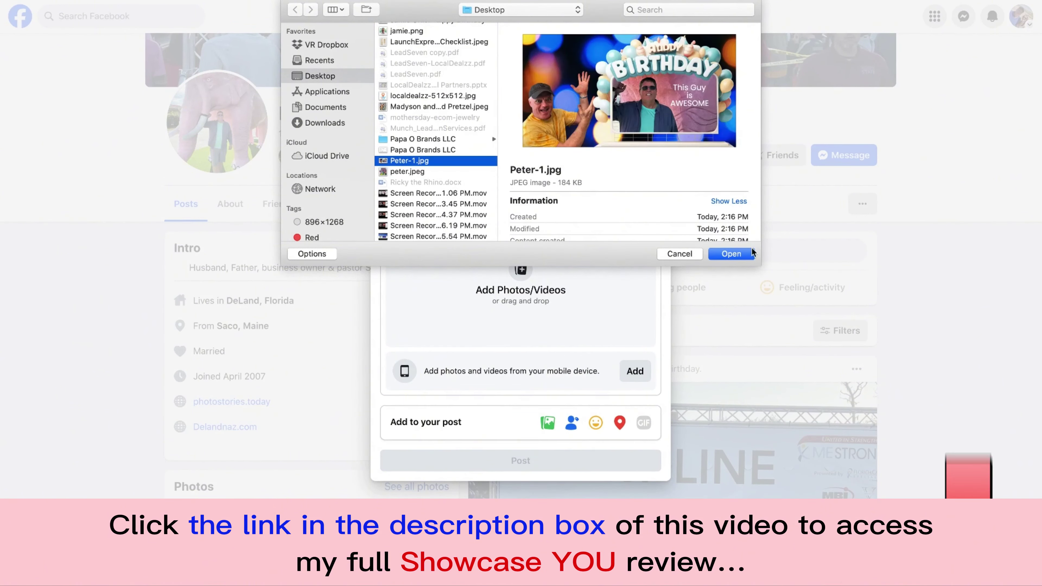
pyautogui.click(741, 252)
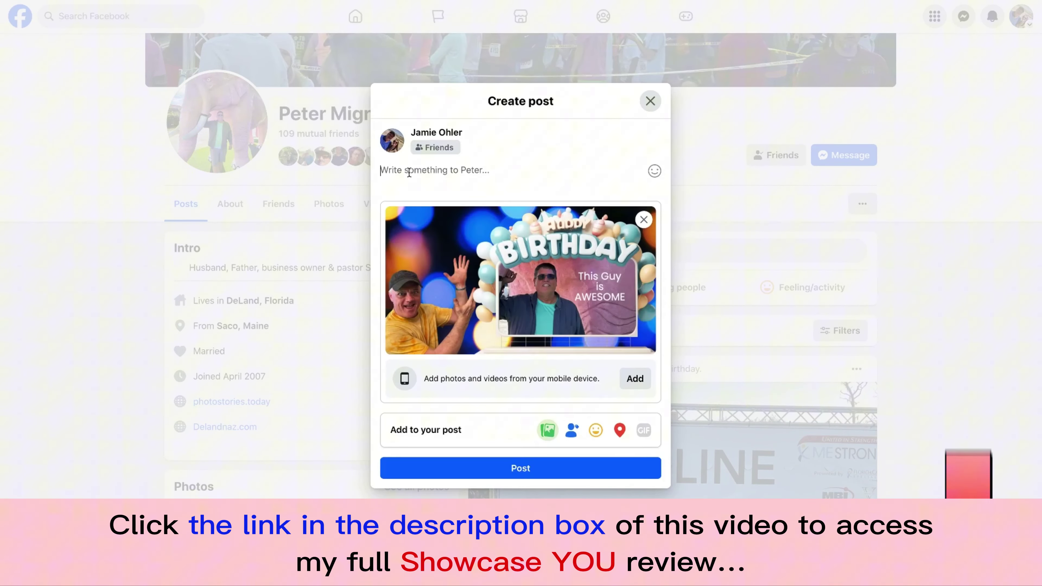
# - Write 'You fine sir are AMAZING! Hope your day is Spectacular.' and publish the post
pyautogui.click(409, 172)
pyautogui.write('You fine sir')
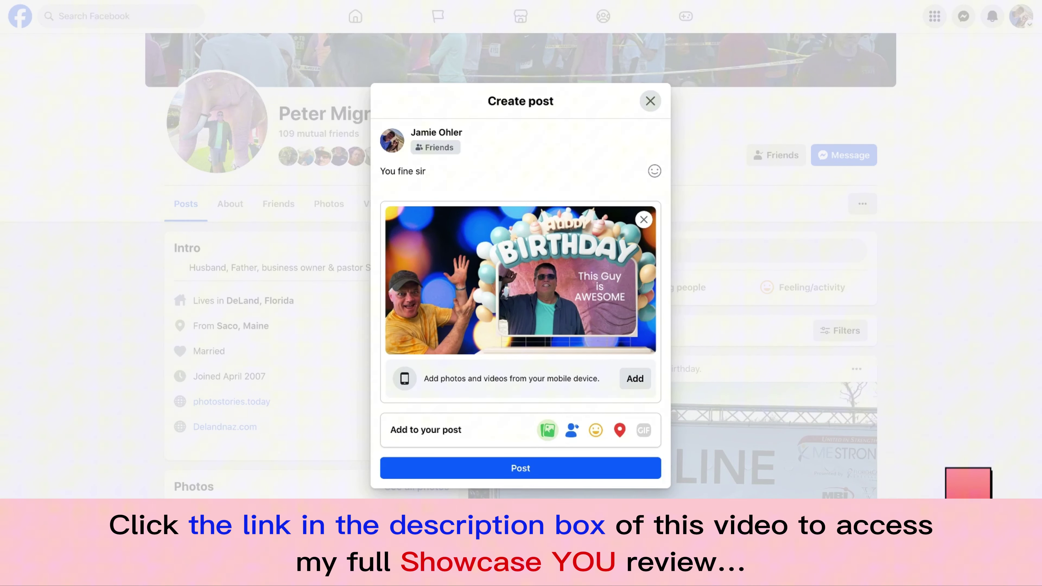
pyautogui.write(' are AMAZIN')
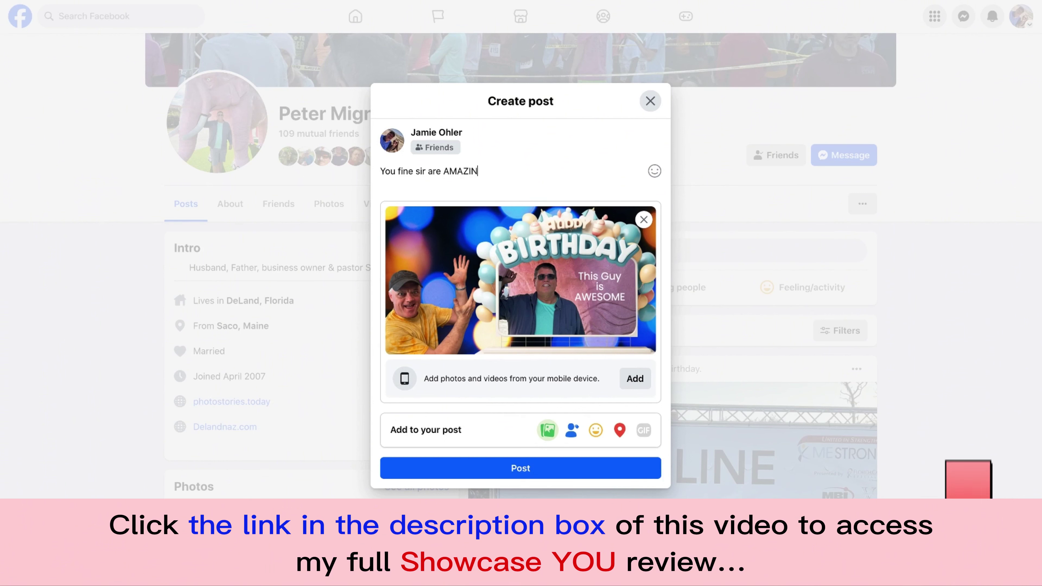
pyautogui.write('G!')
pyautogui.press('Return')
pyautogui.write('Hope your day')
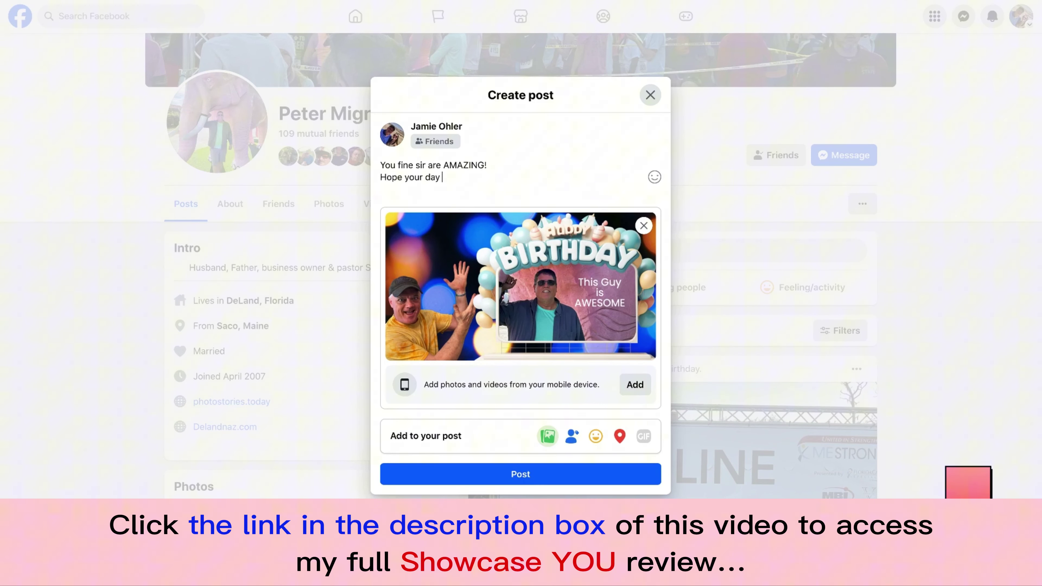
pyautogui.write(' is Spectacular.')
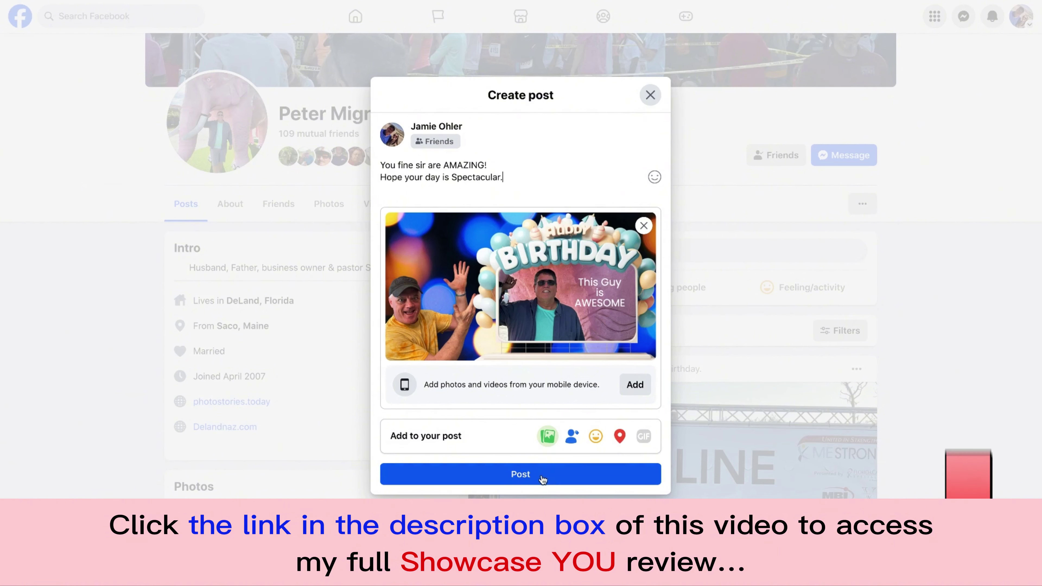
pyautogui.click(537, 477)
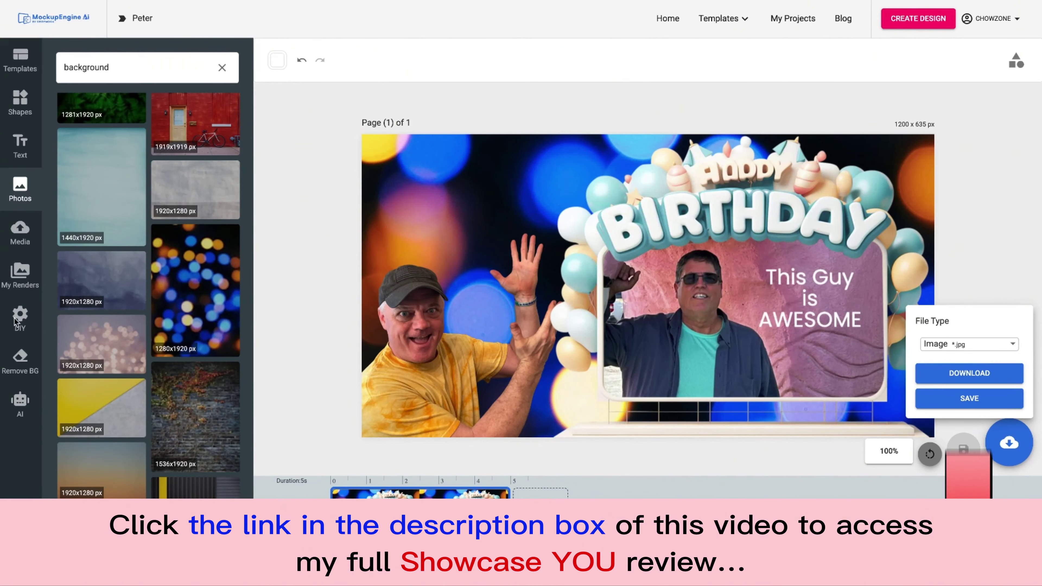
# - Create a blank custom design at 1920 x 1080
pyautogui.click(905, 19)
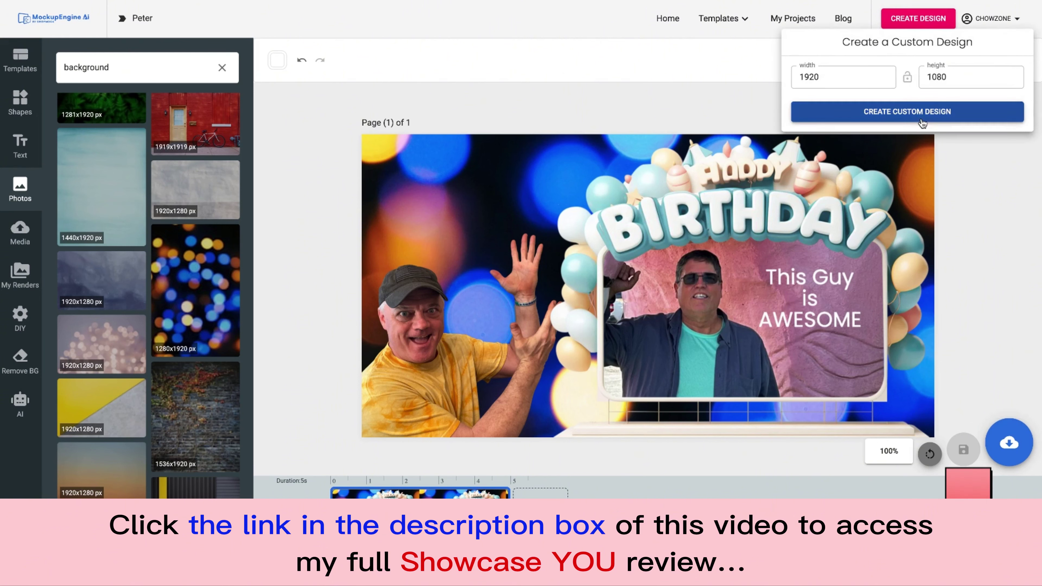
pyautogui.click(922, 116)
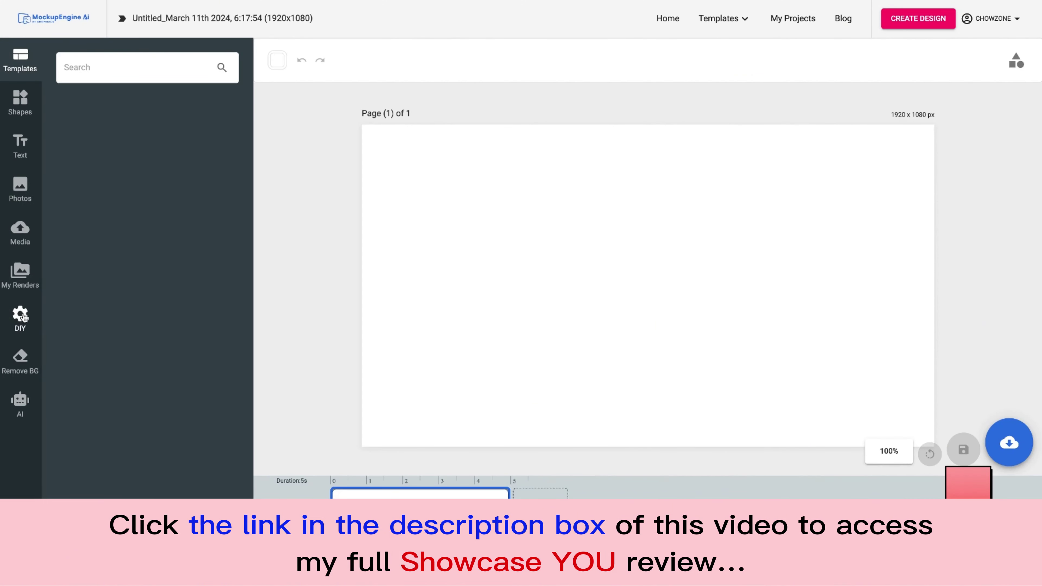
# - Browse the DIY Banner > Welcome > Welcome to the Group mockups, then return to the library's top level
pyautogui.click(20, 317)
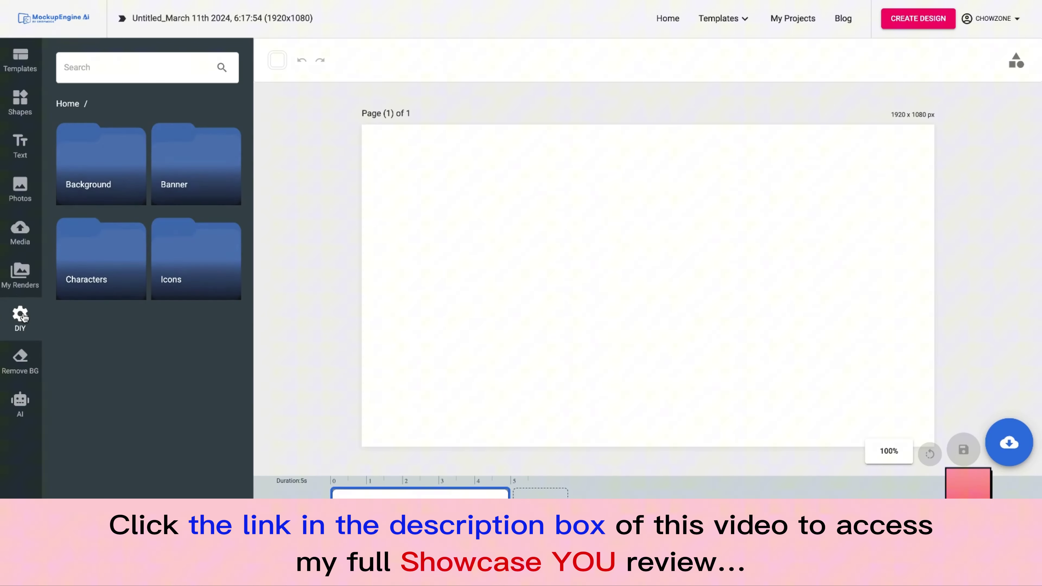
pyautogui.click(207, 140)
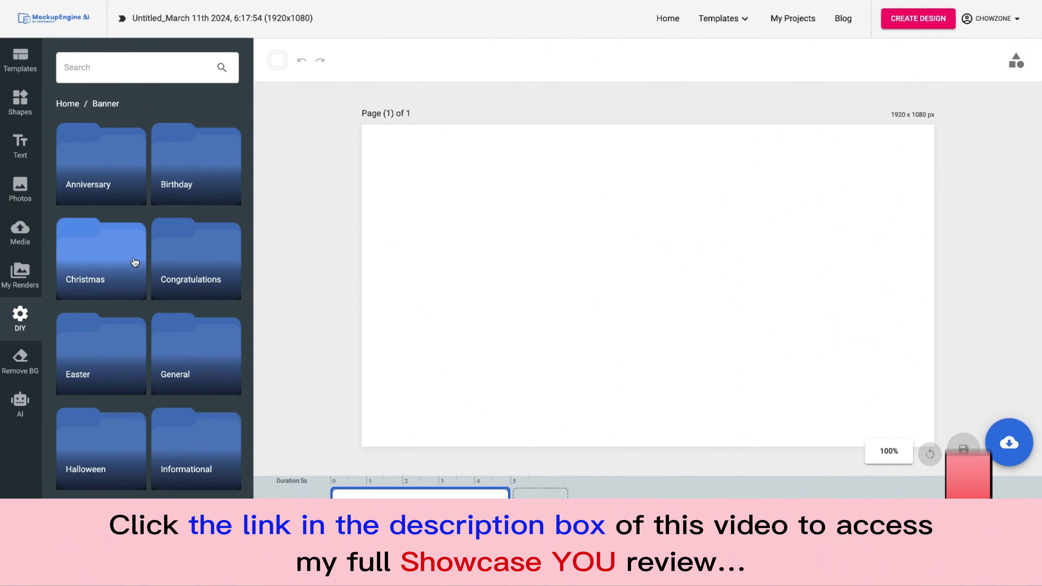
pyautogui.scroll(-1, 162, 310)
pyautogui.scroll(-5, 162, 310)
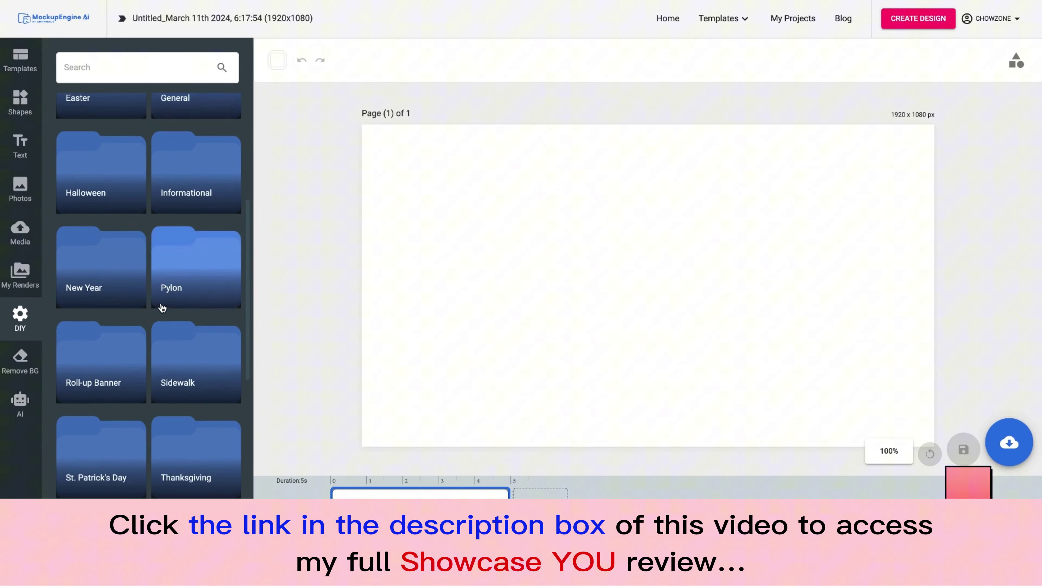
pyautogui.scroll(-5, 197, 217)
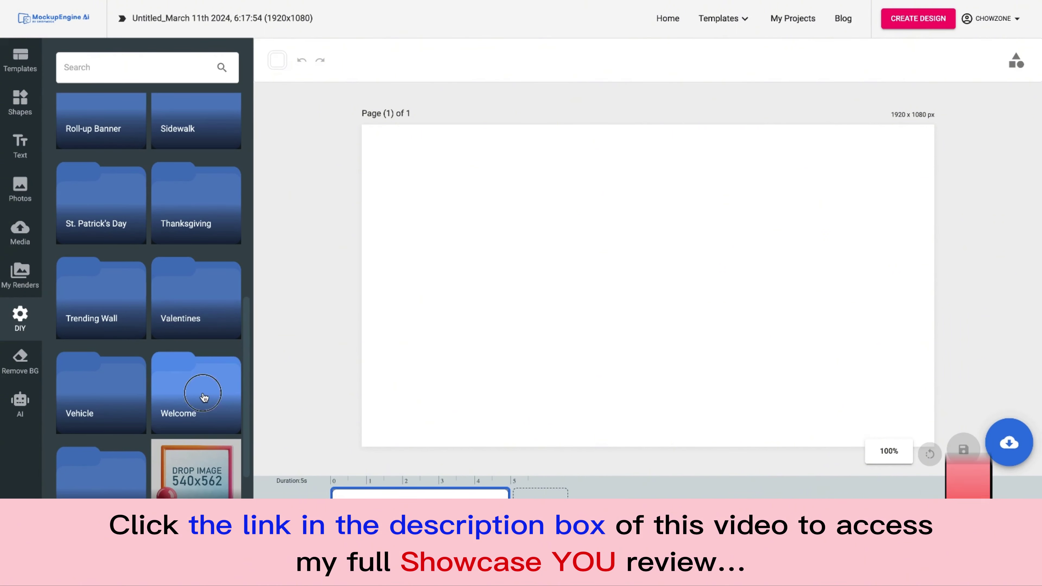
pyautogui.click(204, 397)
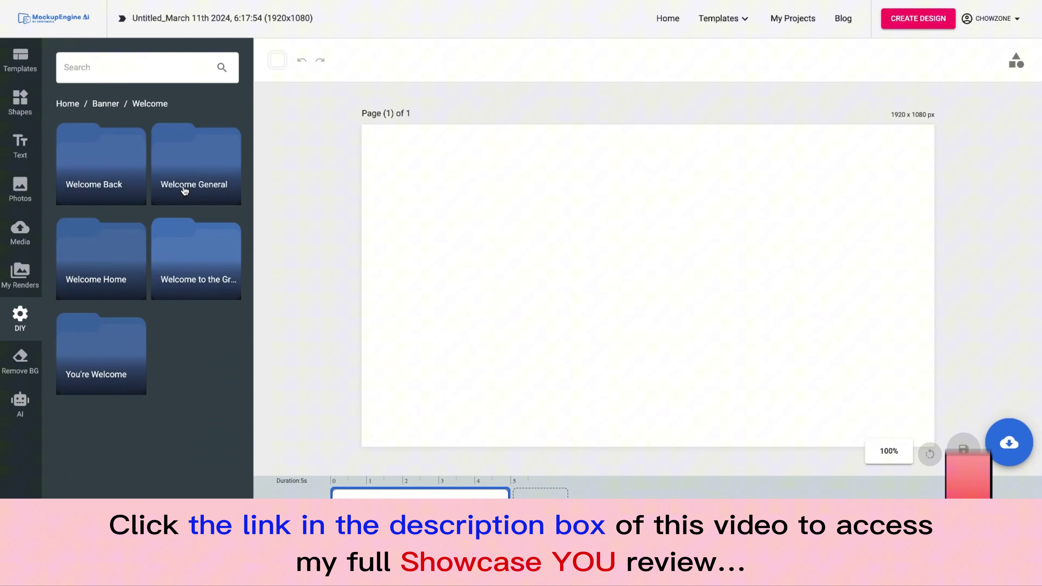
pyautogui.click(208, 257)
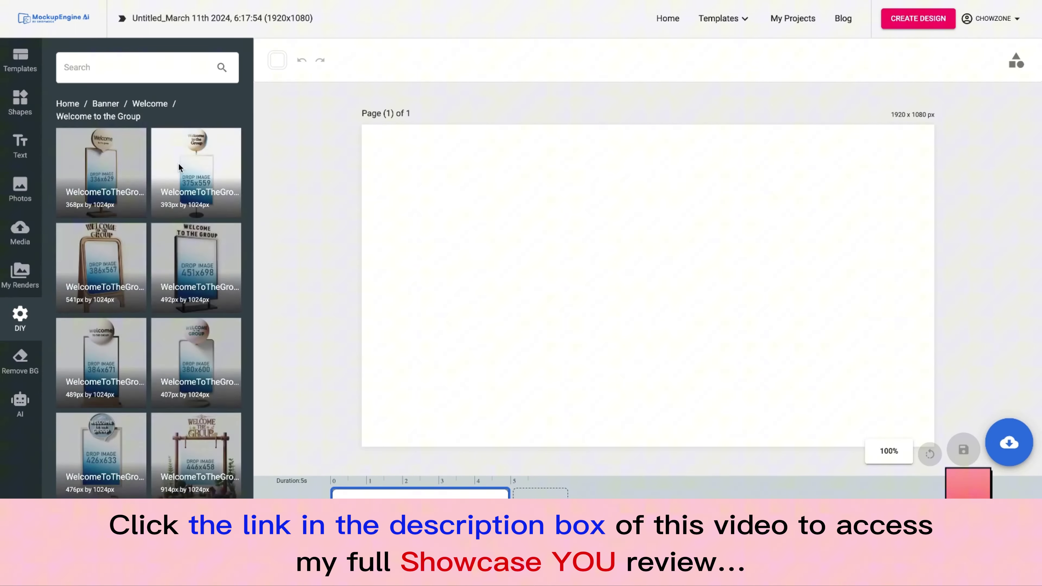
pyautogui.scroll(-1, 179, 163)
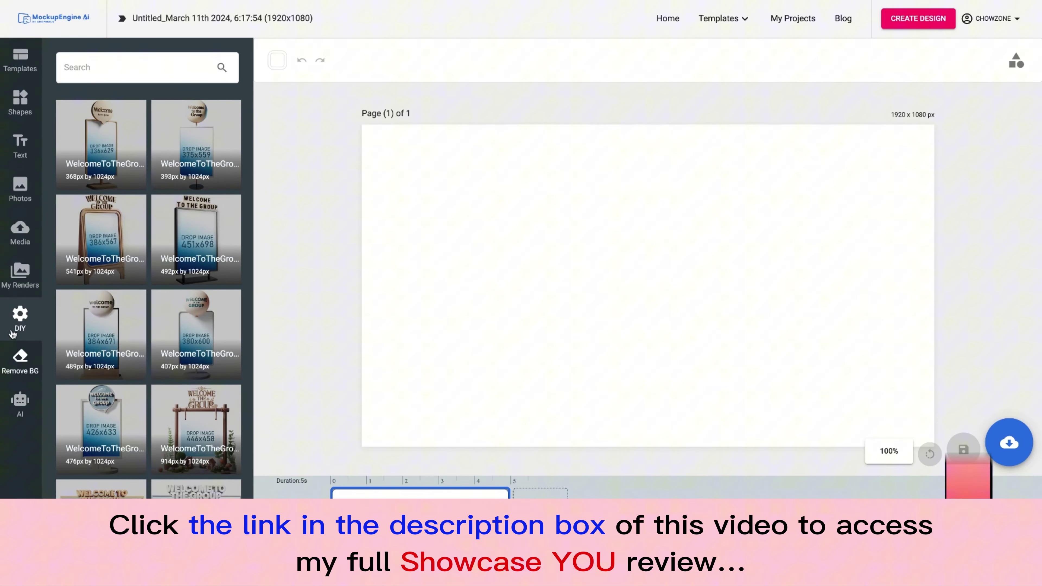
pyautogui.scroll(1, 90, 185)
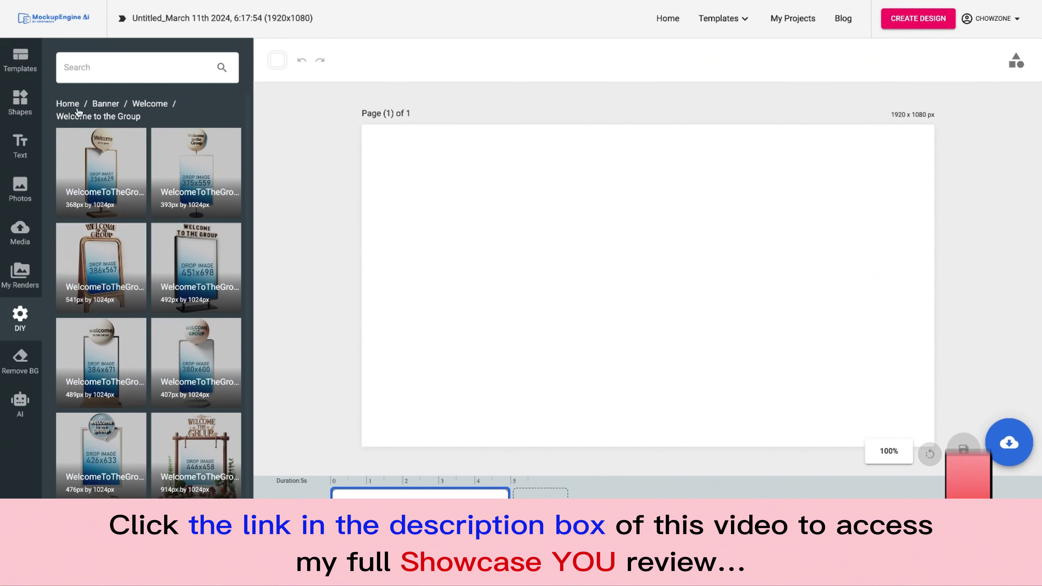
pyautogui.click(66, 102)
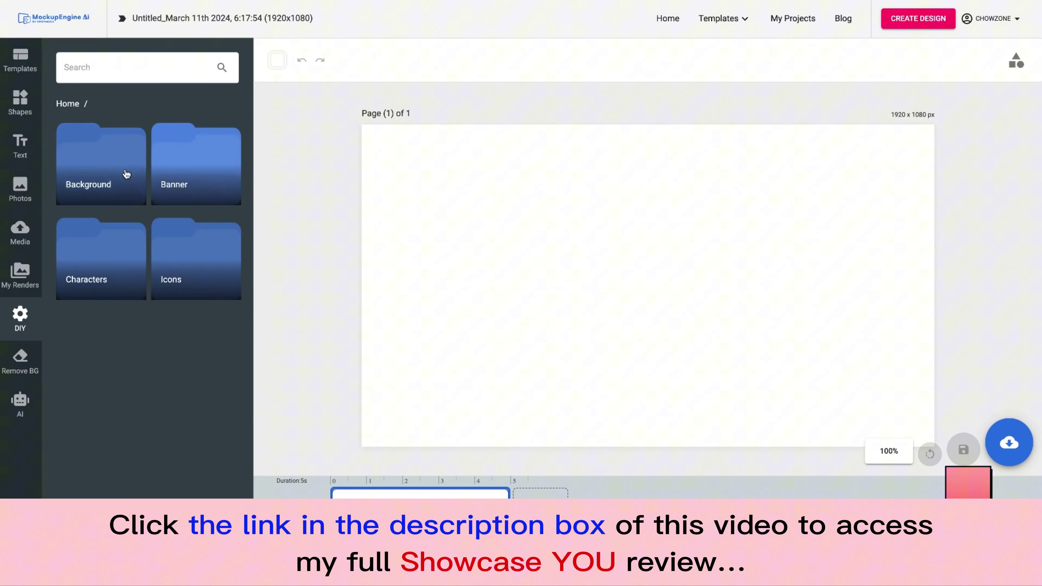
# - Open the DIY Characters folder and show the I Scream, You Scream post on Facebook
pyautogui.click(94, 269)
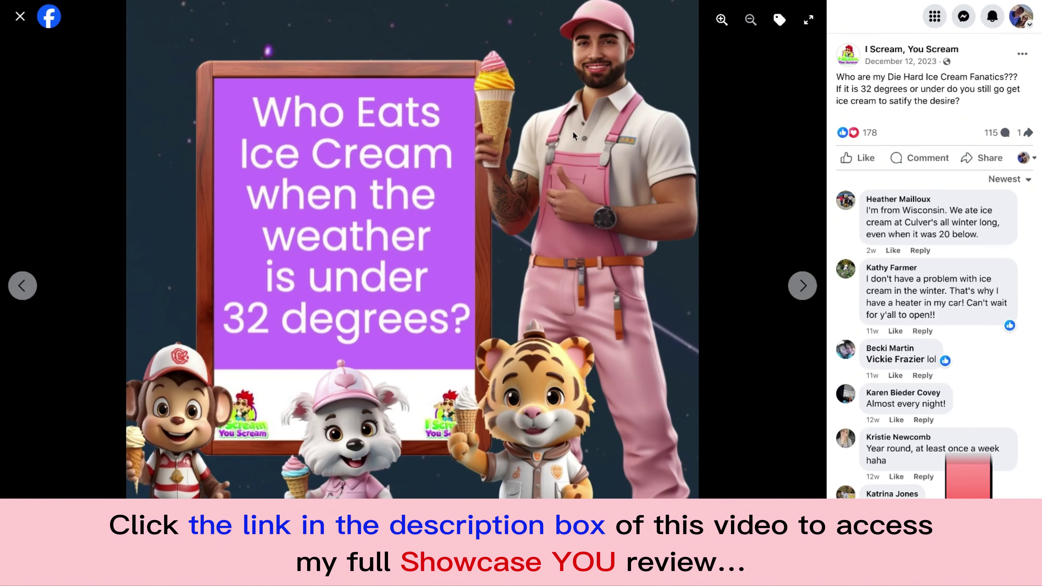
pyautogui.moveTo(925, 58)
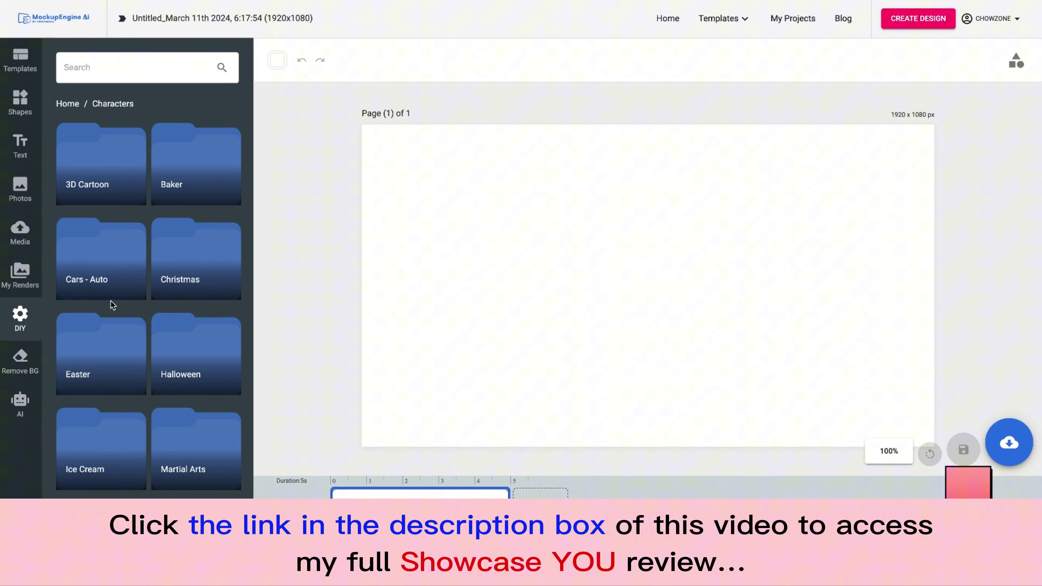
# - Look over the AI image generator's prompt box and scroll through the uploaded media folders
pyautogui.click(22, 405)
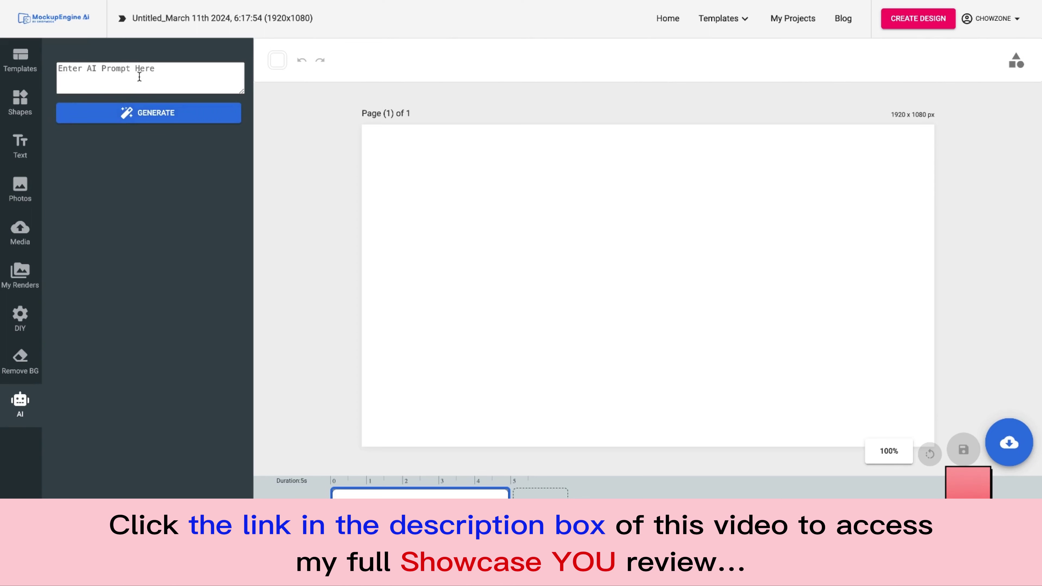
pyautogui.click(99, 77)
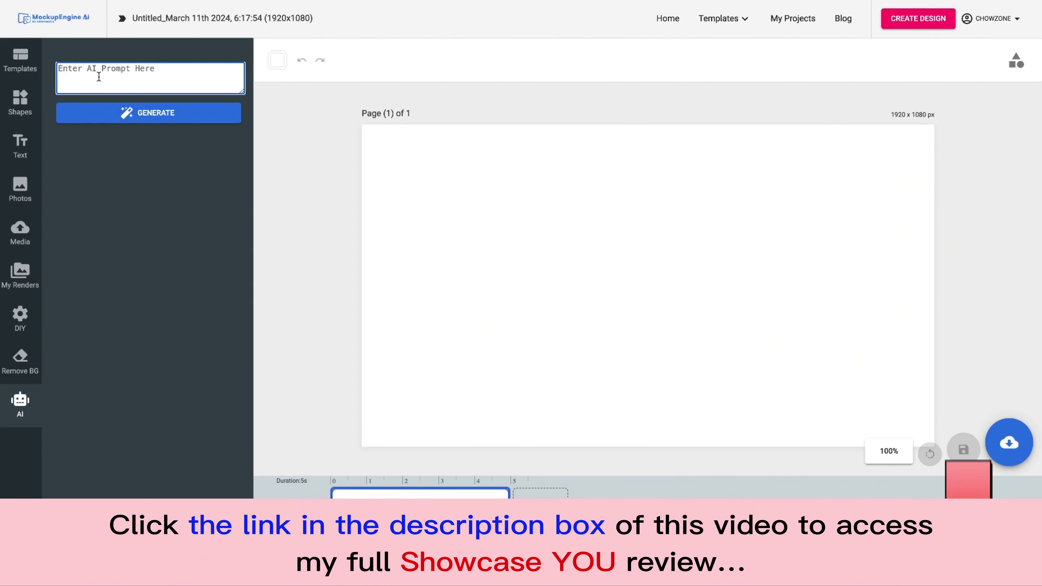
pyautogui.click(28, 370)
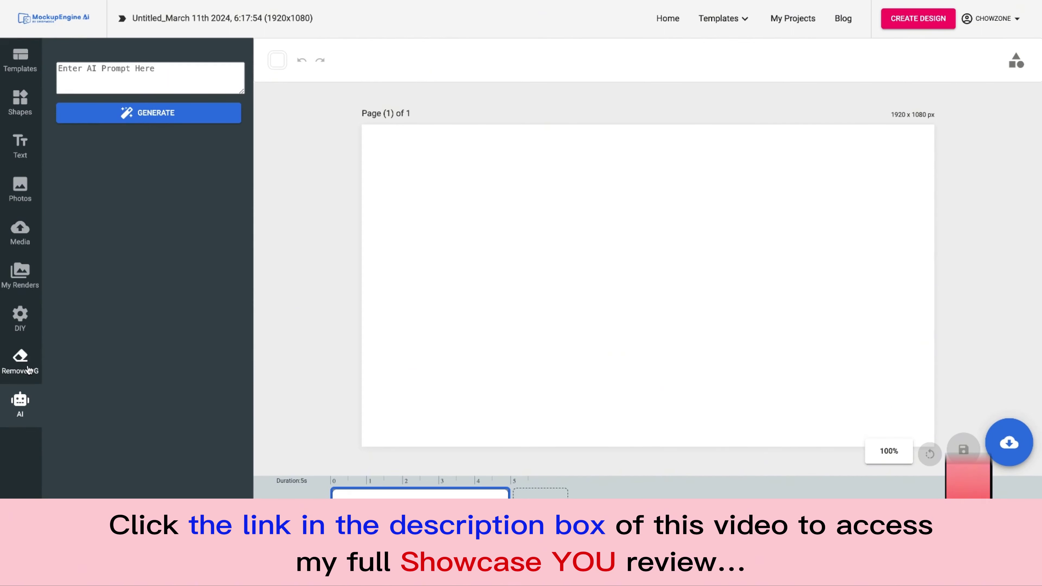
pyautogui.click(20, 238)
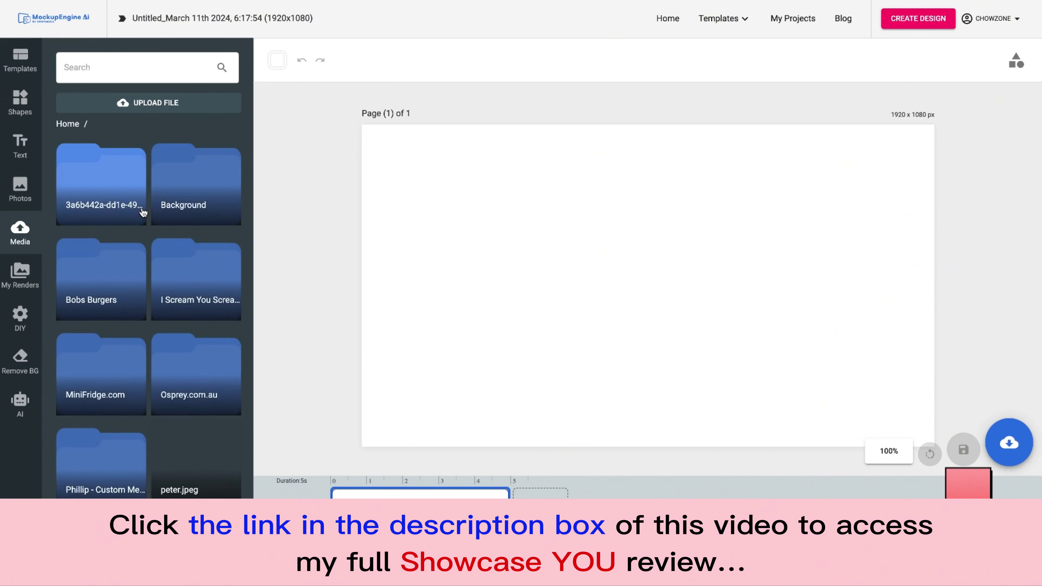
pyautogui.scroll(-6, 144, 213)
pyautogui.scroll(6, 143, 212)
pyautogui.scroll(1, 143, 212)
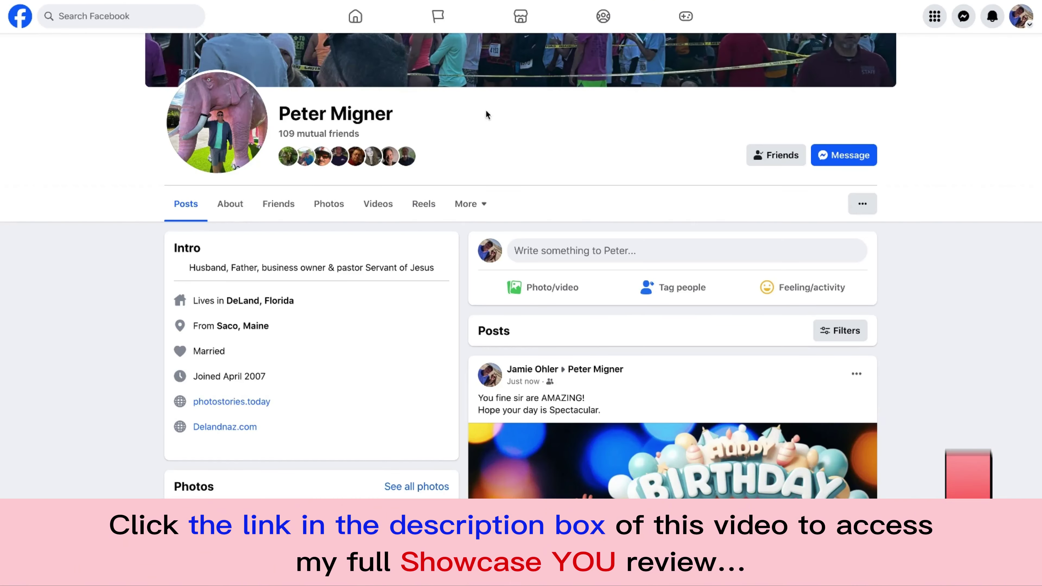
# - Browse the March 8 birthday graphic, I Love Coffee mug and I Scream posts in the photo viewer
pyautogui.scroll(-5, 401, 69)
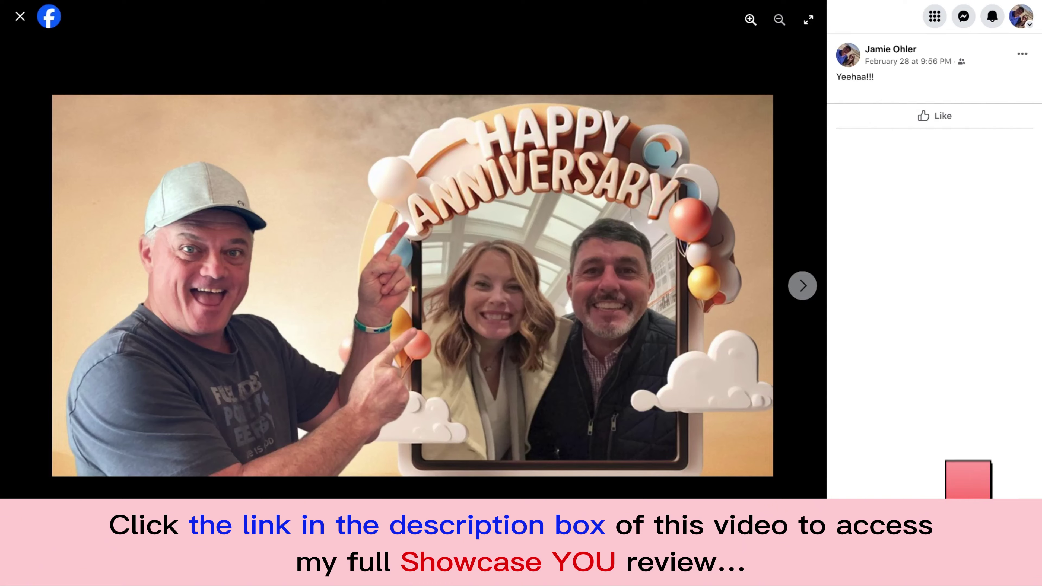
pyautogui.press('Right')
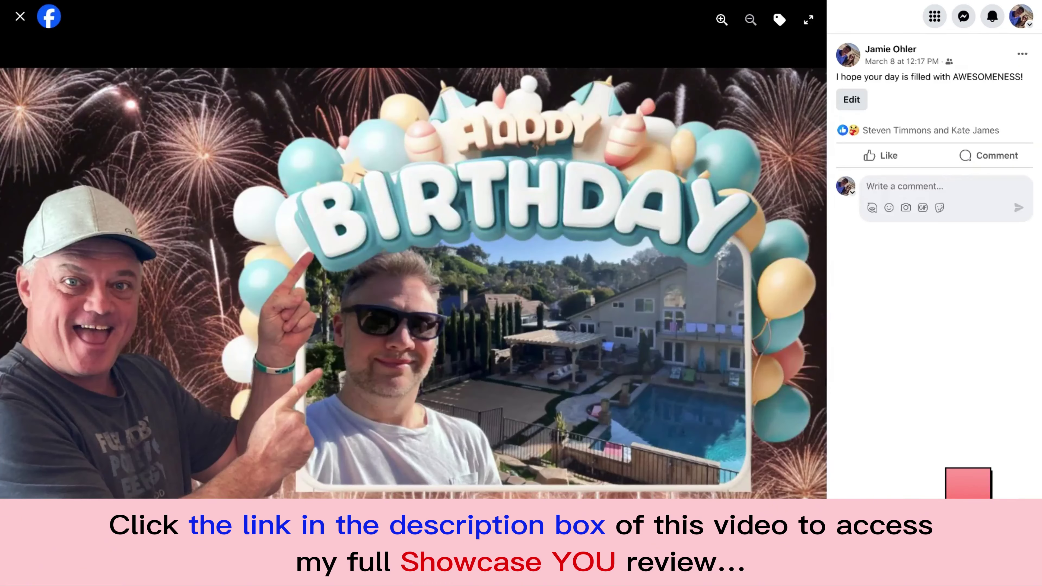
pyautogui.press('Right')
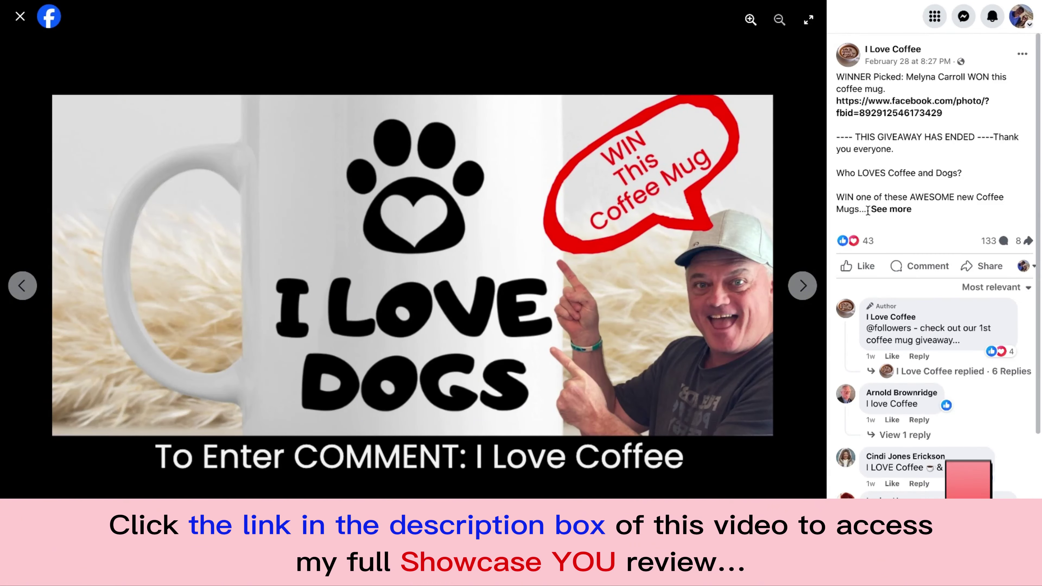
pyautogui.press('Right')
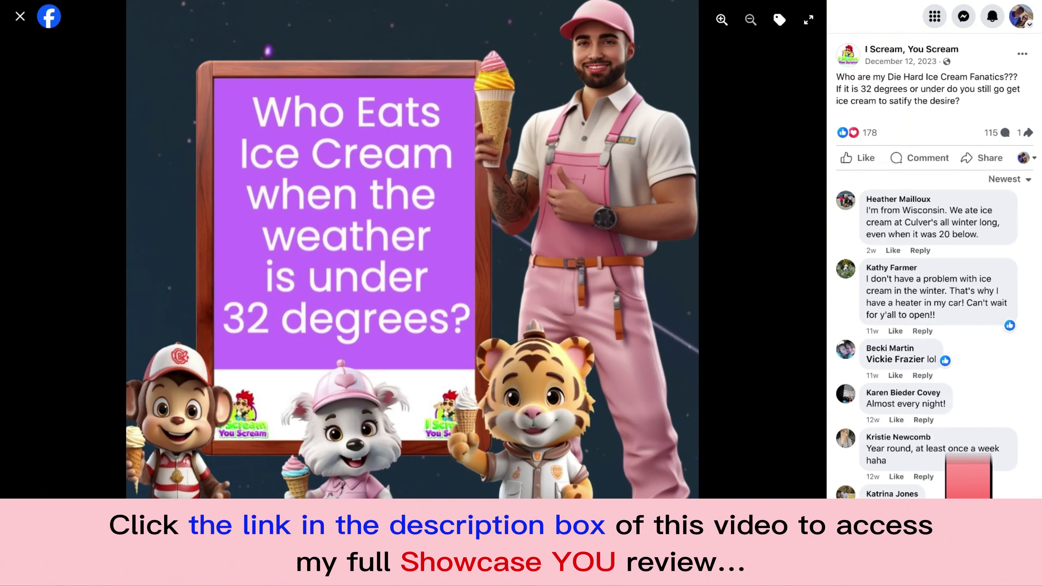
pyautogui.press('Escape')
# - Go to the LocalDealzz Lynchburg VA page from recent searches and scroll down its feed
pyautogui.click(82, 16)
pyautogui.click(77, 69)
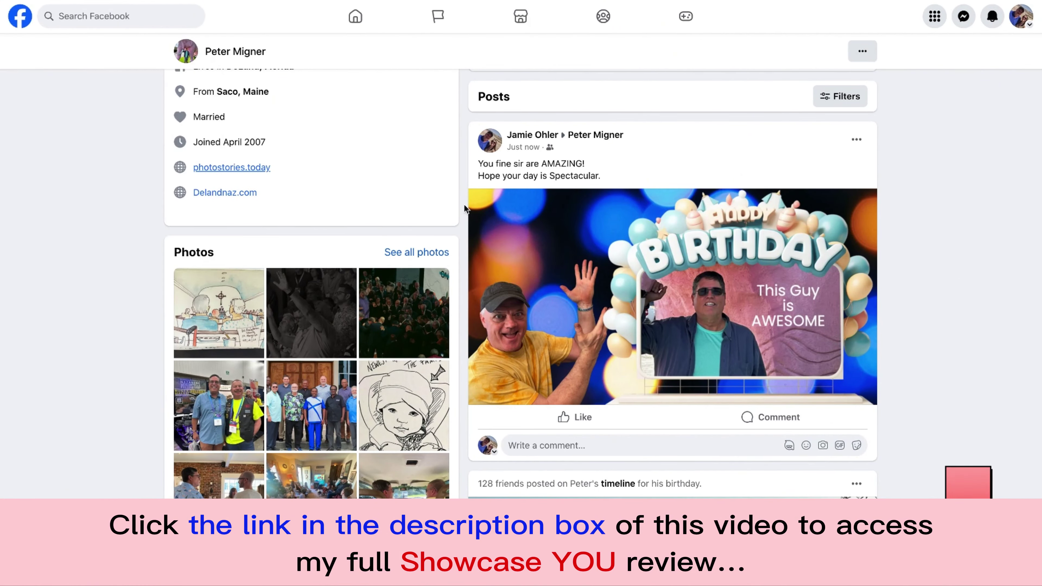
pyautogui.scroll(-10, 464, 203)
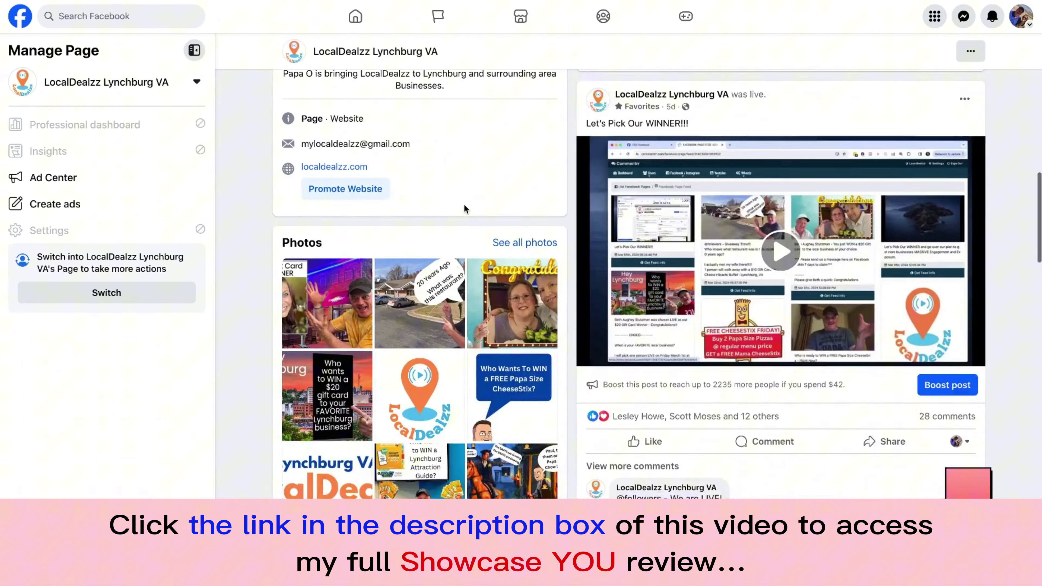
pyautogui.scroll(-5, 464, 203)
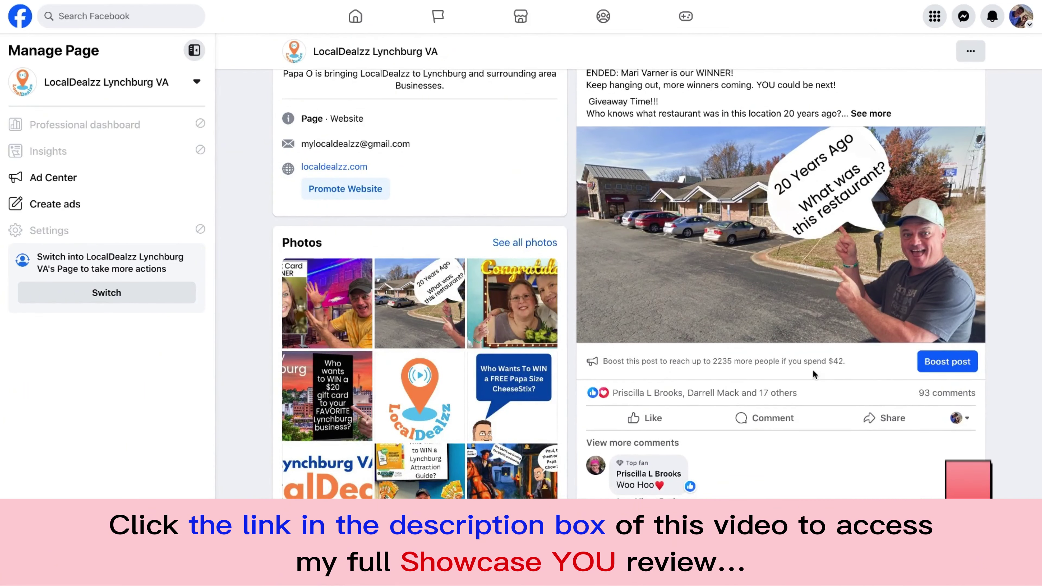
pyautogui.scroll(-1, 836, 194)
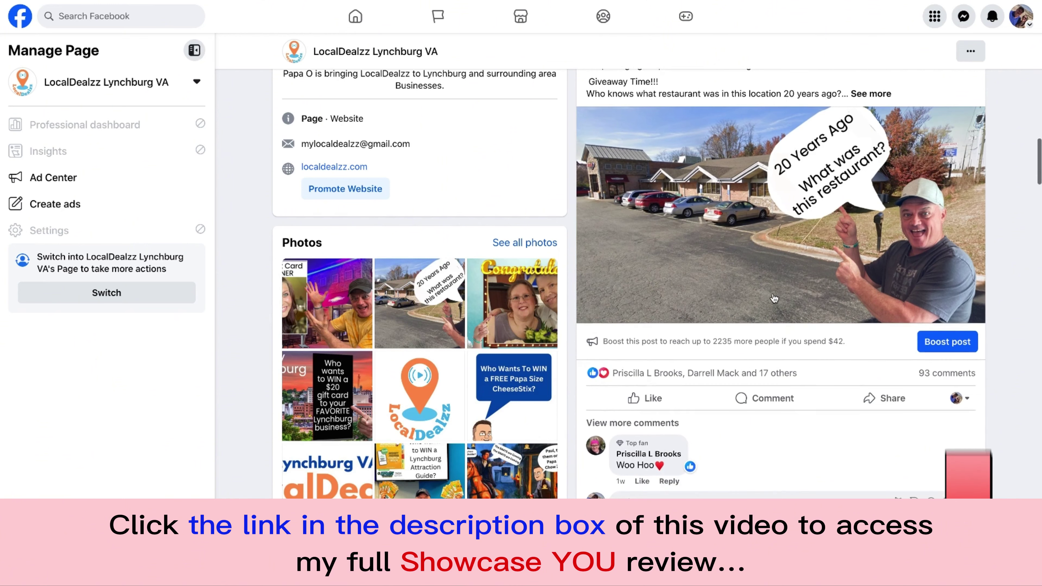
pyautogui.scroll(-1, 774, 299)
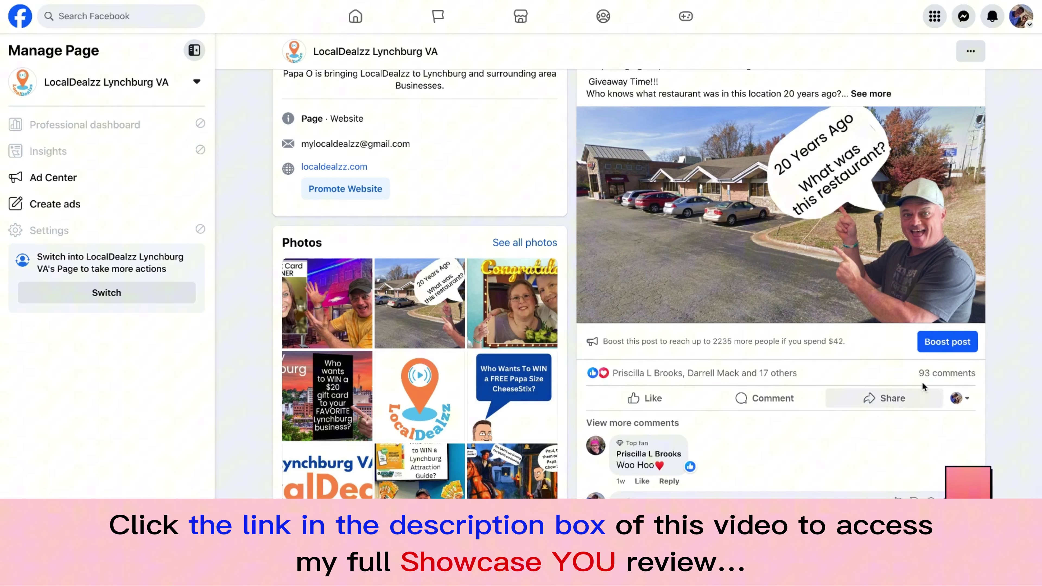
pyautogui.scroll(-1, 835, 245)
pyautogui.scroll(-10, 835, 245)
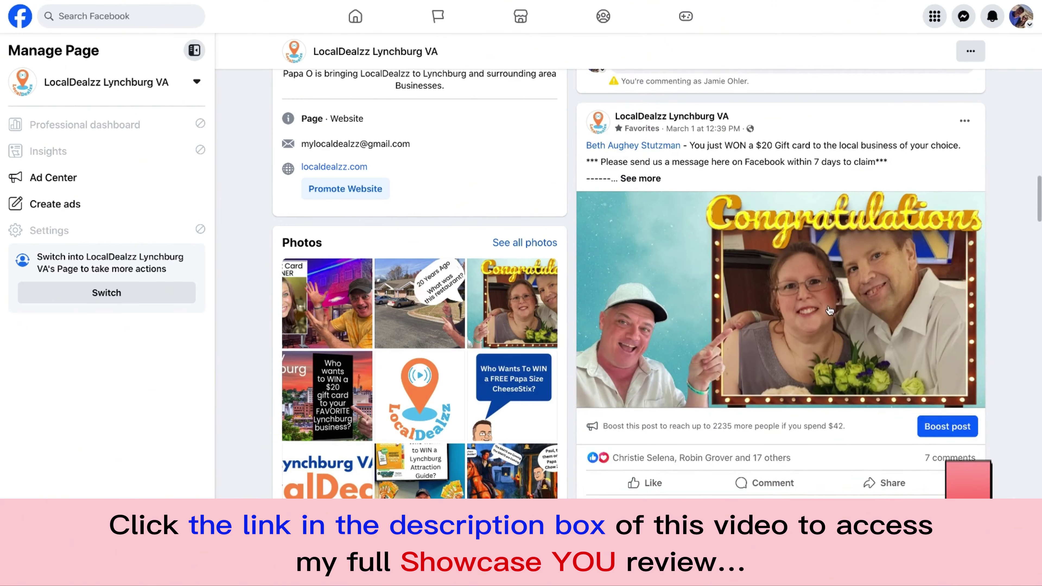